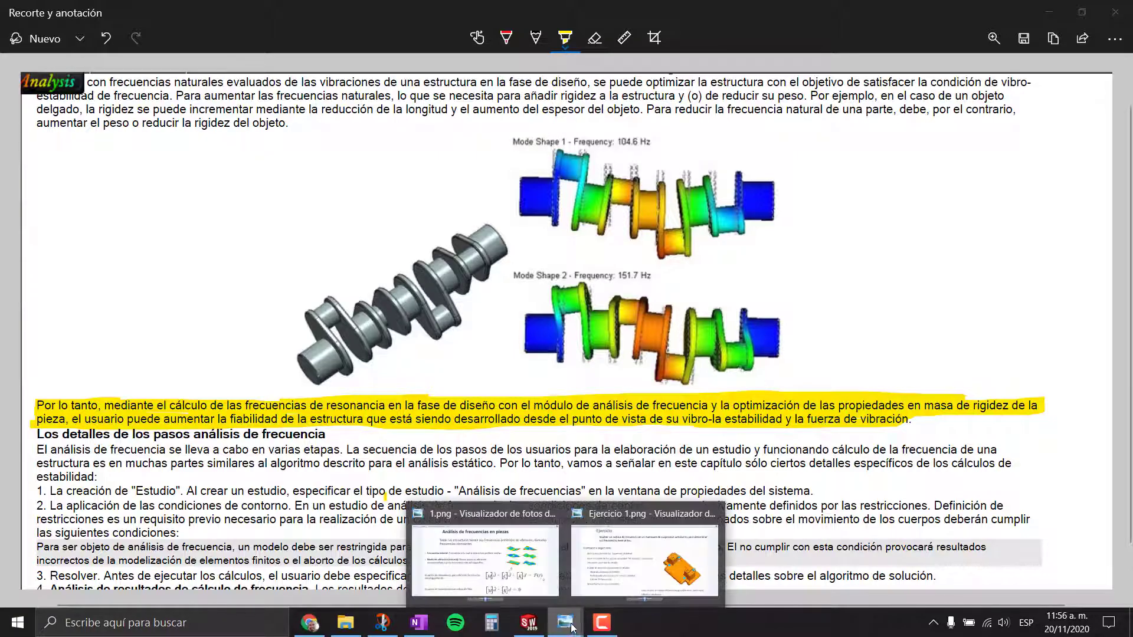
Step: Read the Ejercicio 1 exercise image, then return to the empty SOLIDWORKS window
click(615, 559)
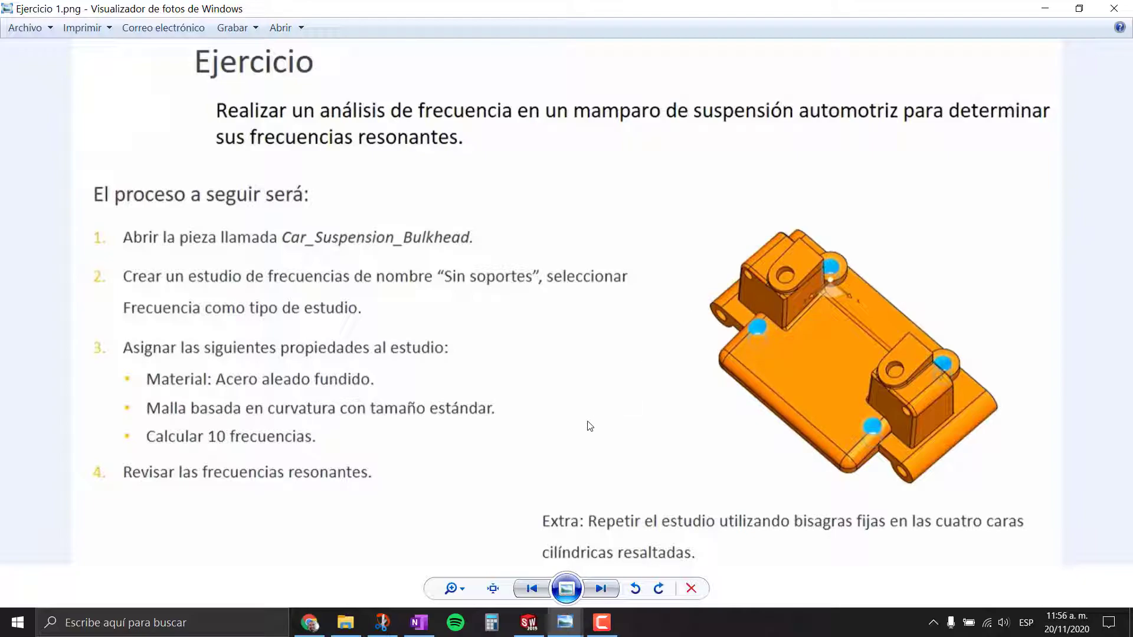
click(528, 623)
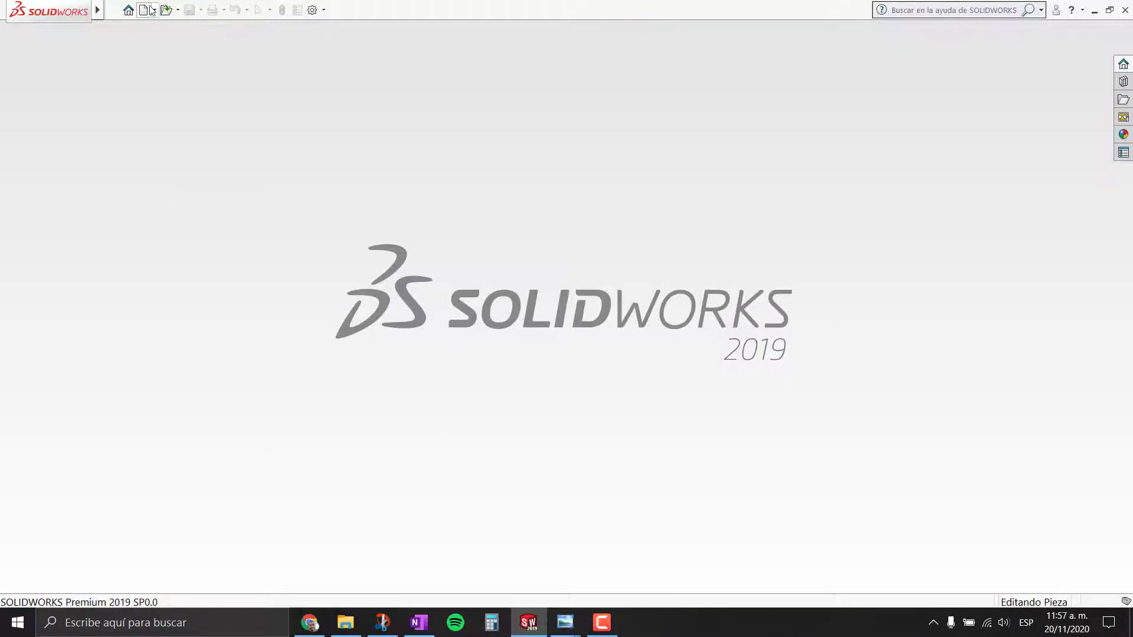
Step: Open Car_Suspension_Bulkhead.SLDPRT from the recent files list and orbit to inspect it
mouse_move(48, 10)
click(115, 11)
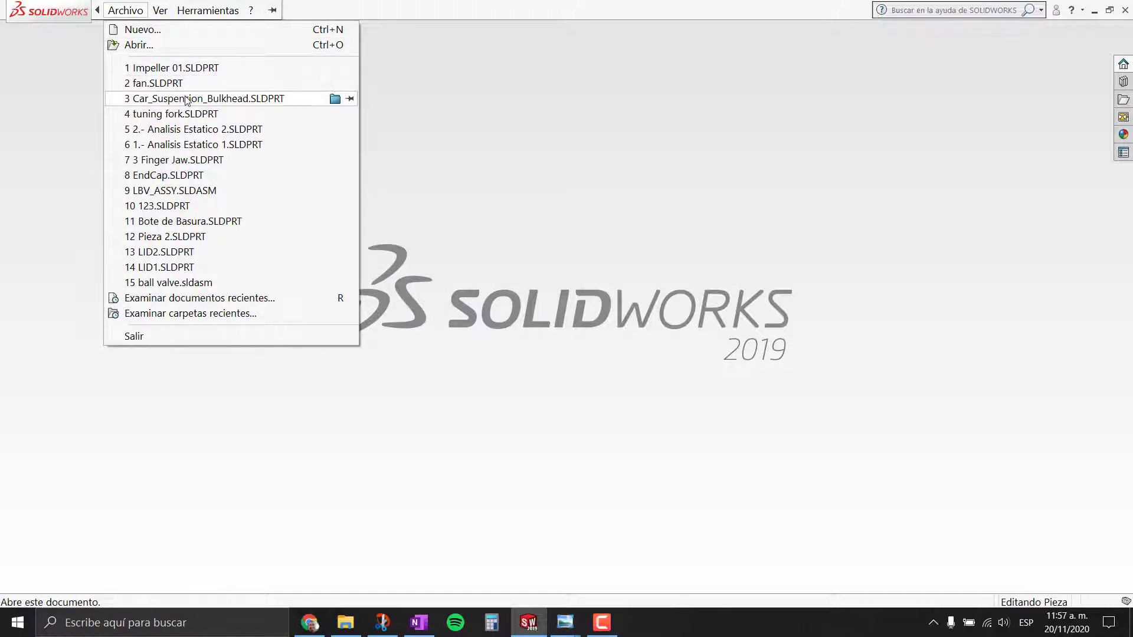
click(186, 99)
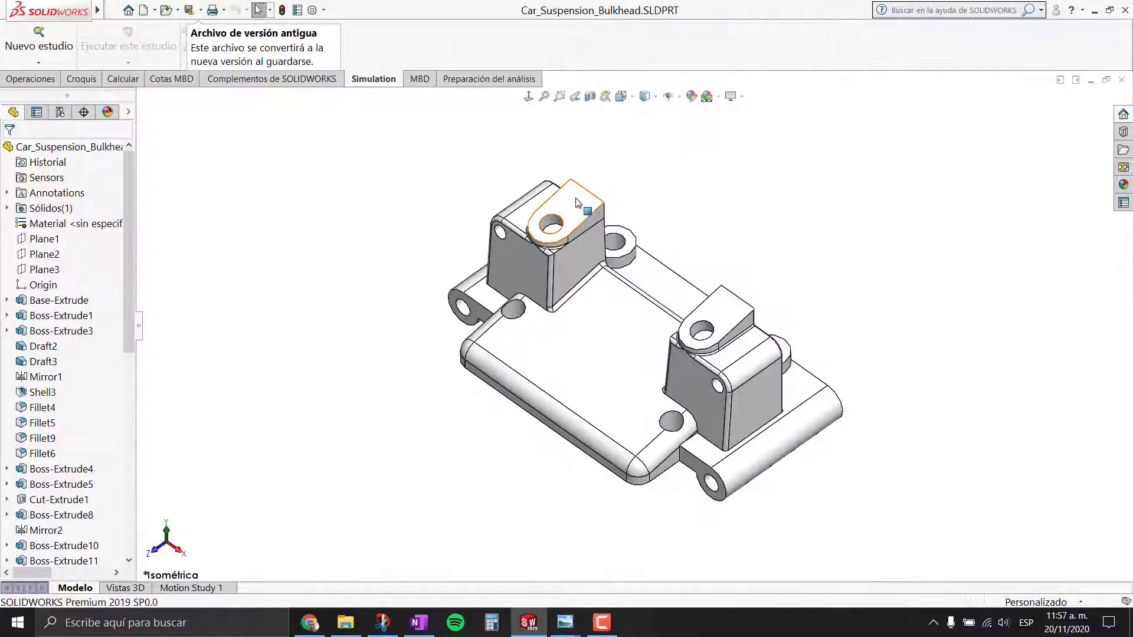
mouse_move(771, 342)
middle_down()
mouse_move(853, 197)
mouse_move(826, 301)
middle_up()
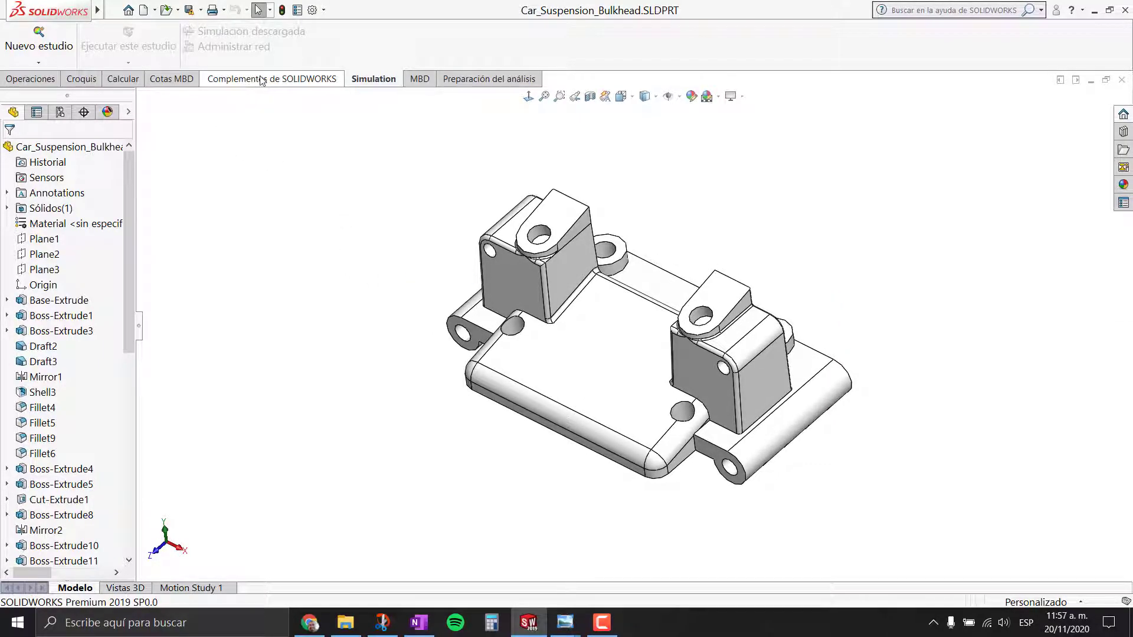
Step: Load the SOLIDWORKS Simulation add-in, verify it in the Complementos list, and show Simulation commands
click(242, 85)
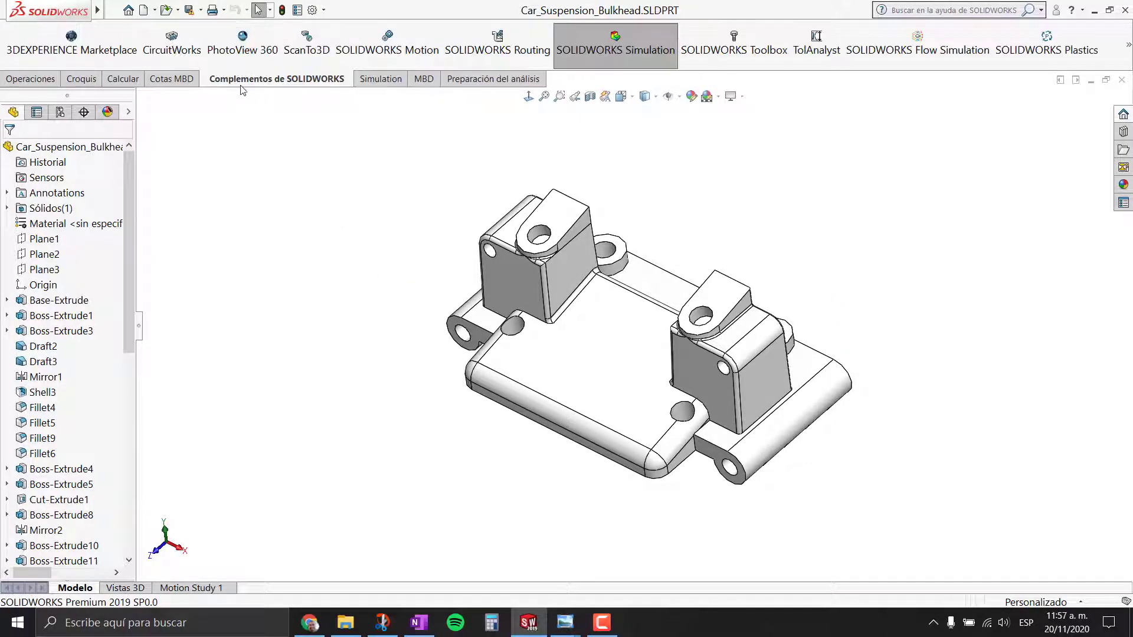
click(592, 56)
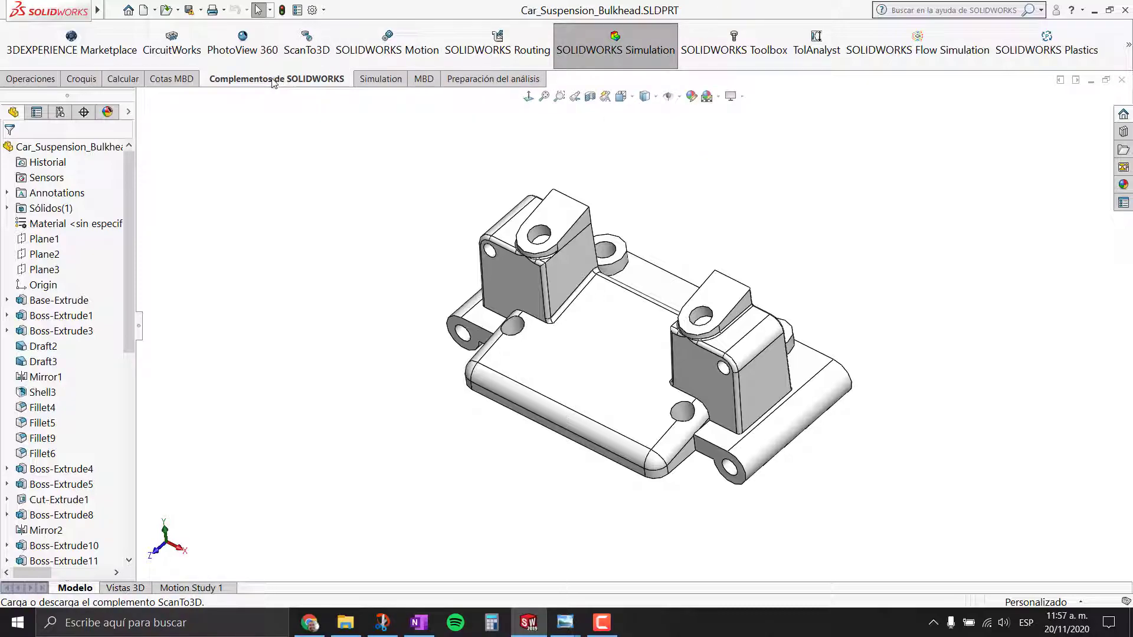
click(325, 10)
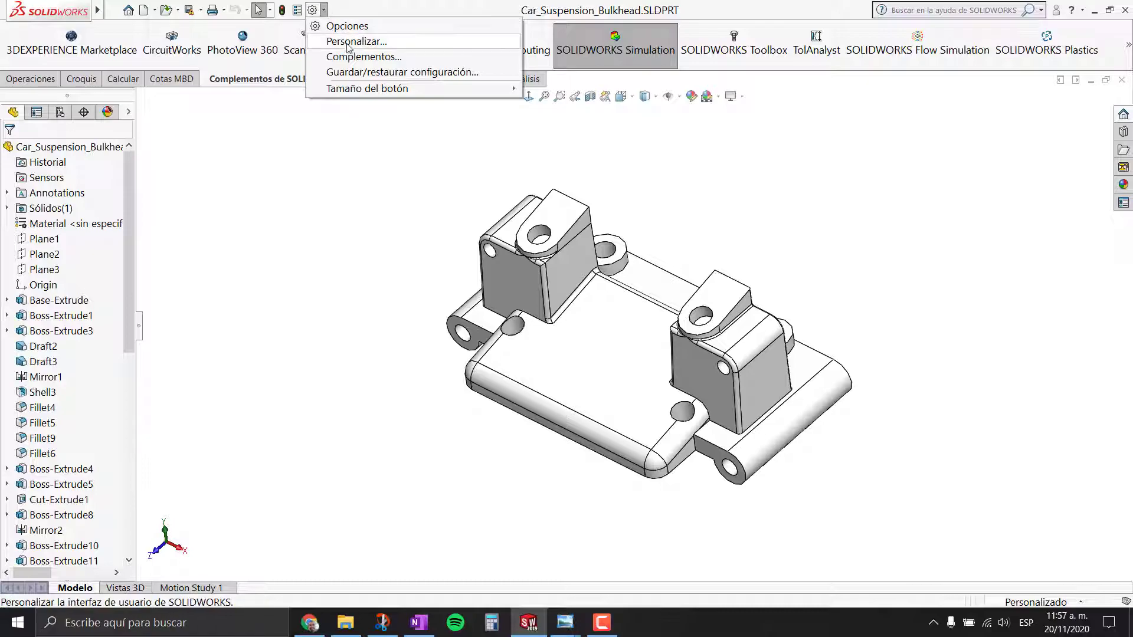
click(351, 57)
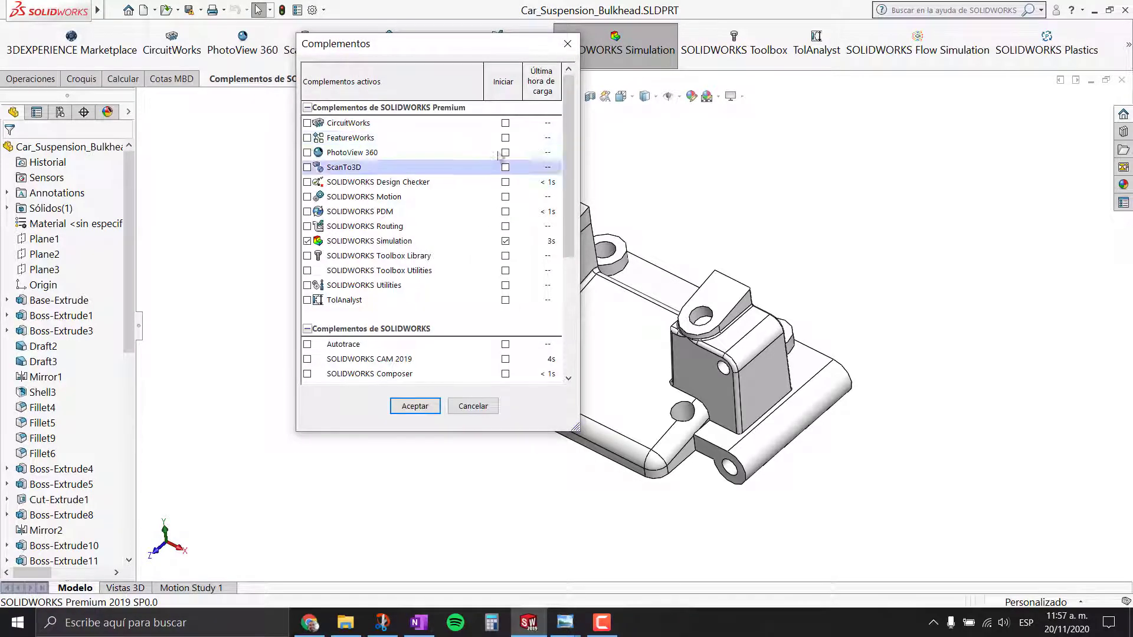
drag(570, 144, 578, 184)
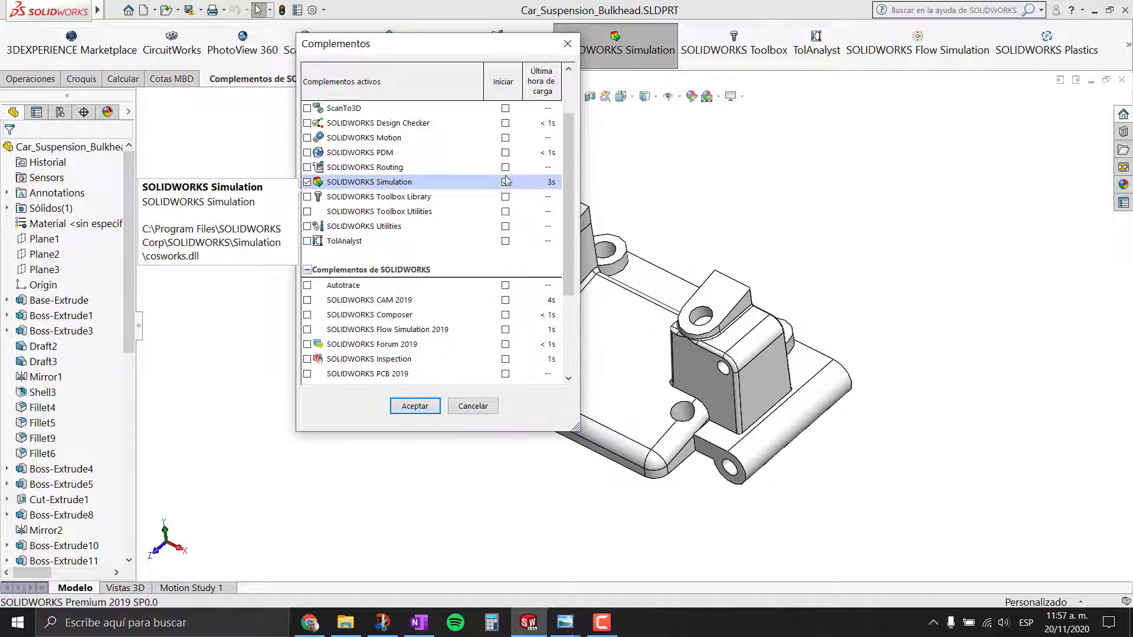
click(565, 42)
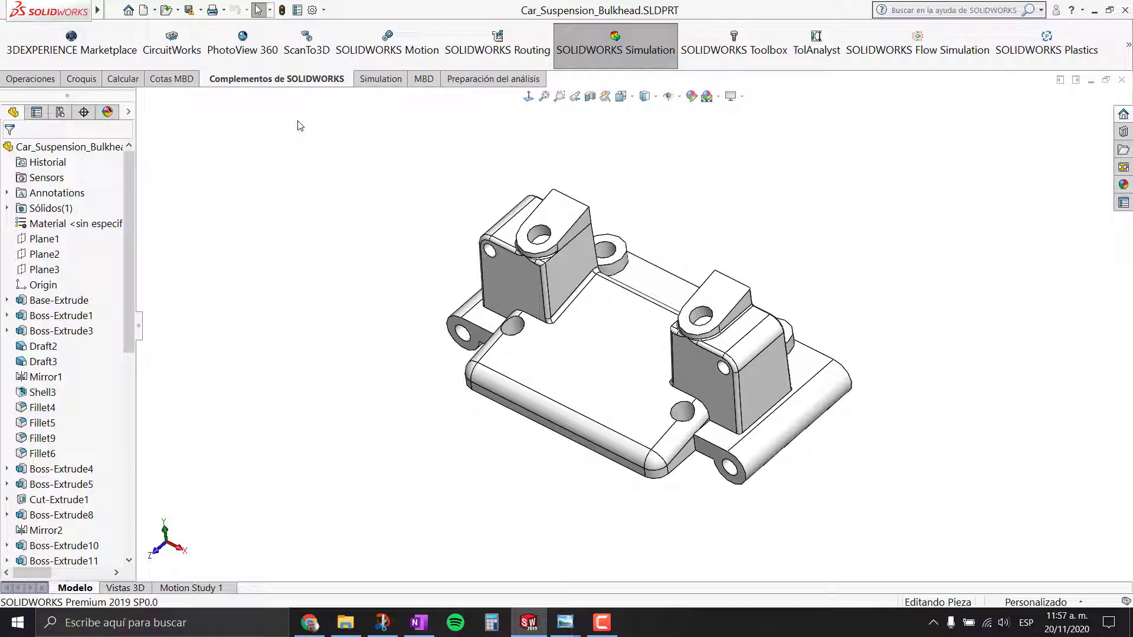
click(380, 83)
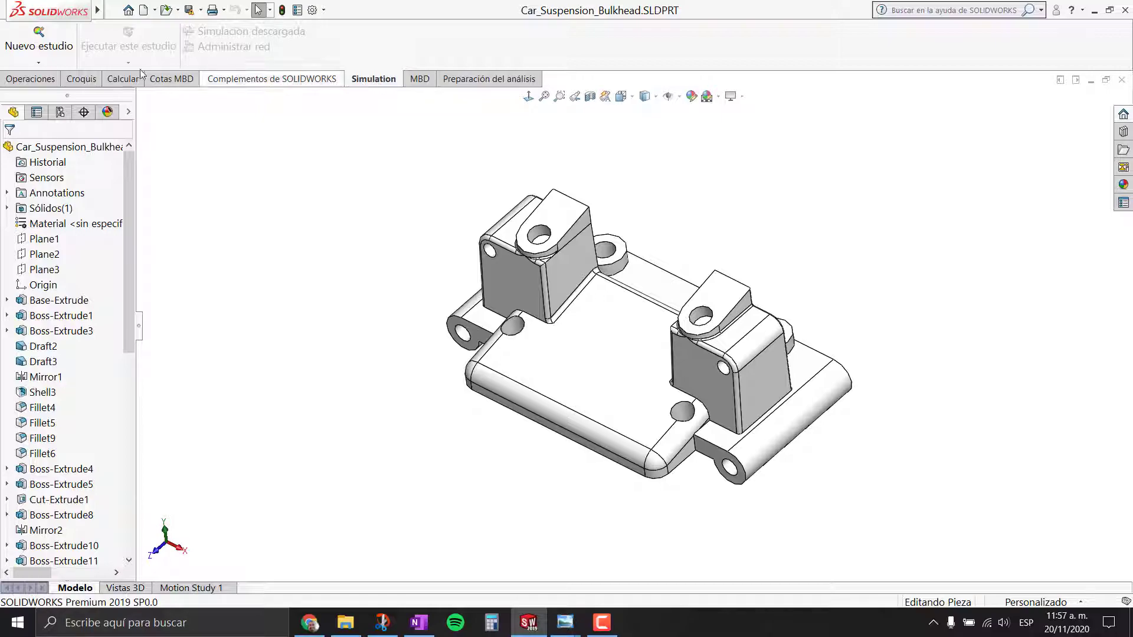
Step: Create a new frequency study, Estudio de frecuencia 1, for the bulkhead
click(34, 48)
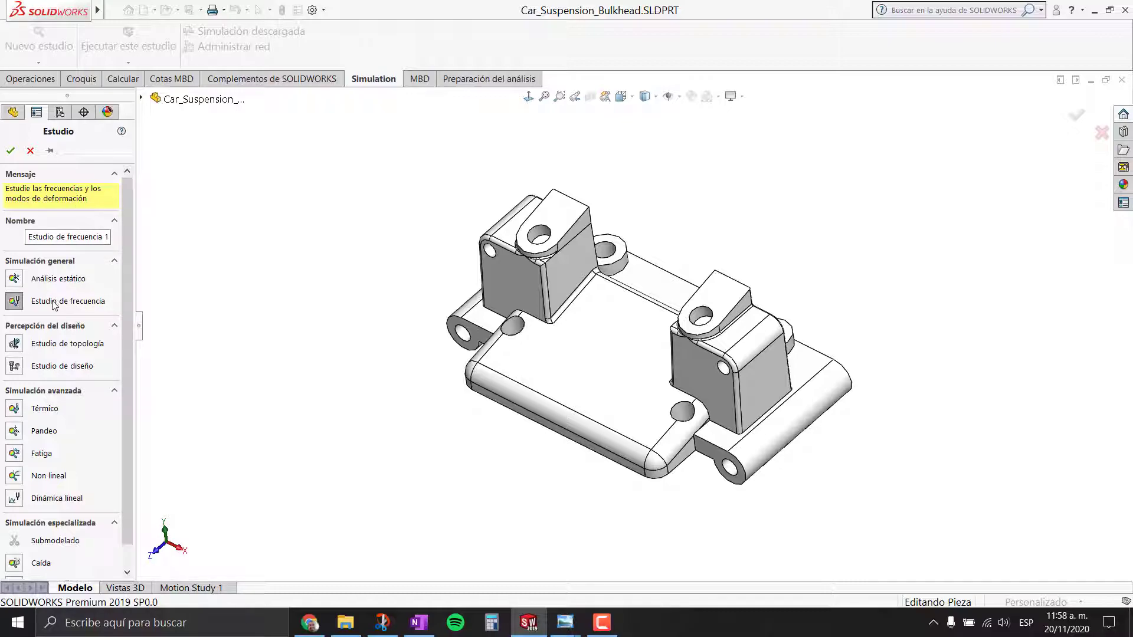
click(10, 152)
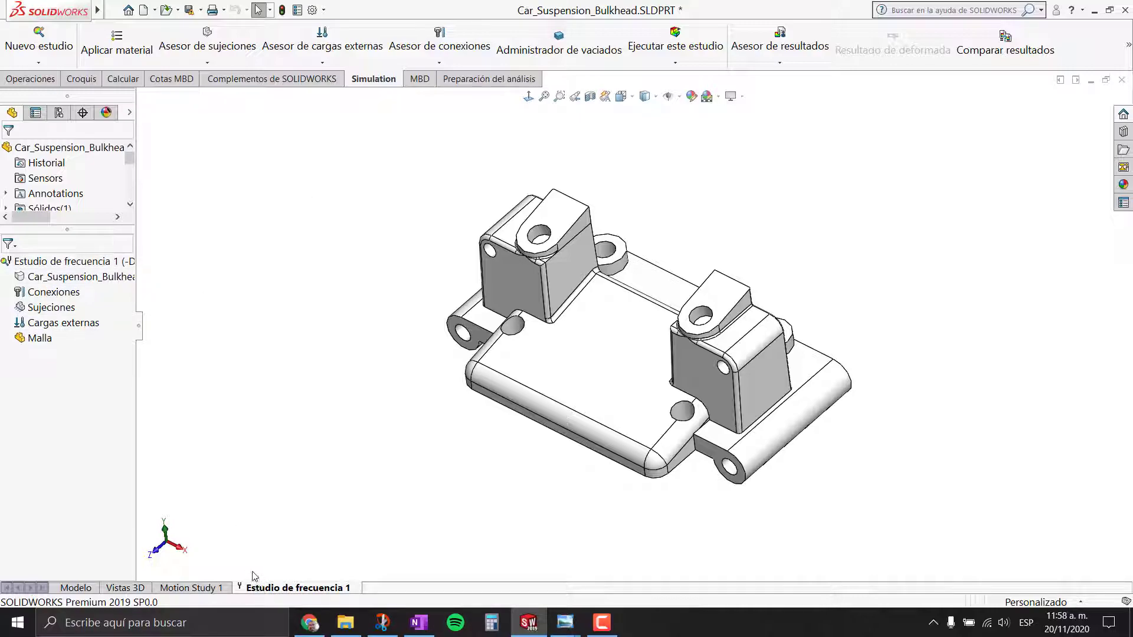
click(565, 624)
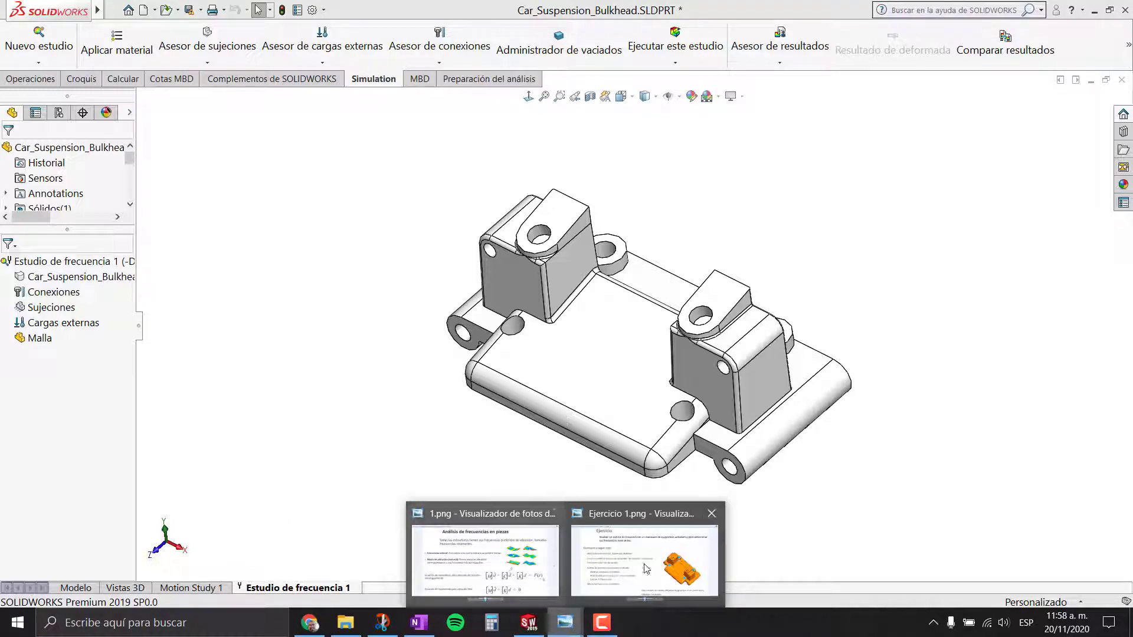
click(644, 555)
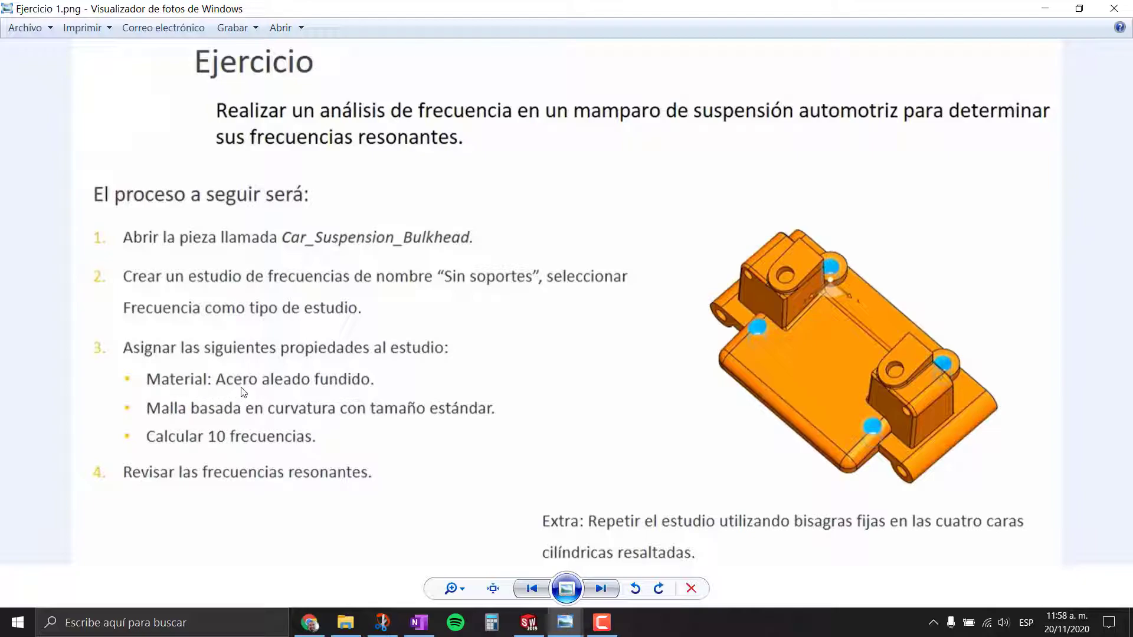
click(528, 623)
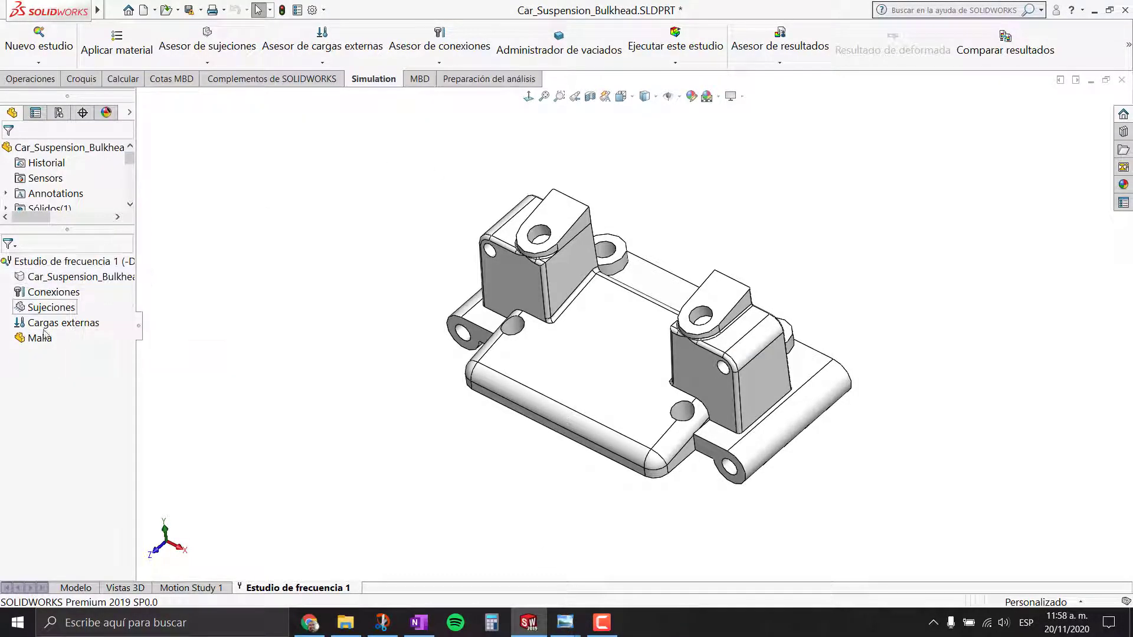
Step: Assign Acero aleado fundido to the bulkhead, checking the exercise sheet for the required material
right_click(54, 283)
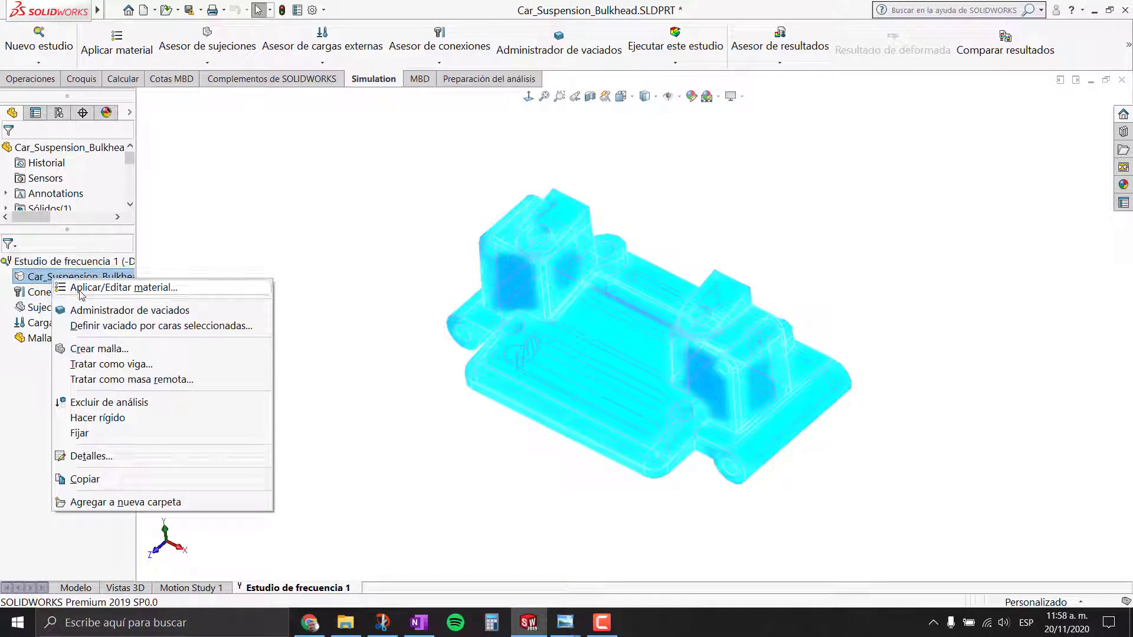
click(81, 288)
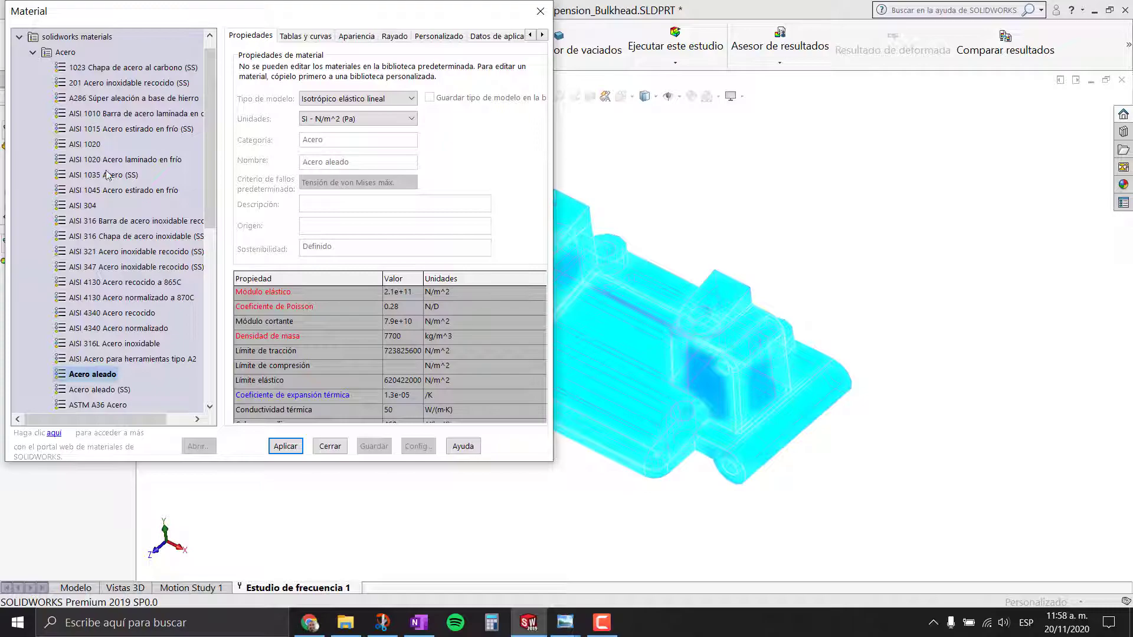
drag(207, 184, 213, 251)
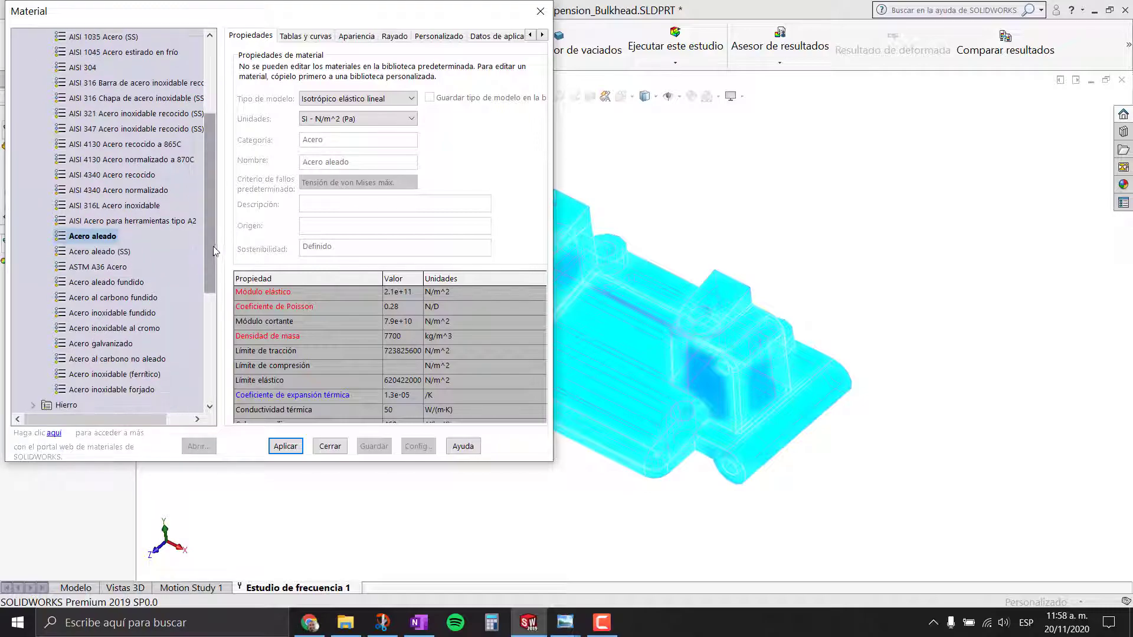
key(alt+Tab)
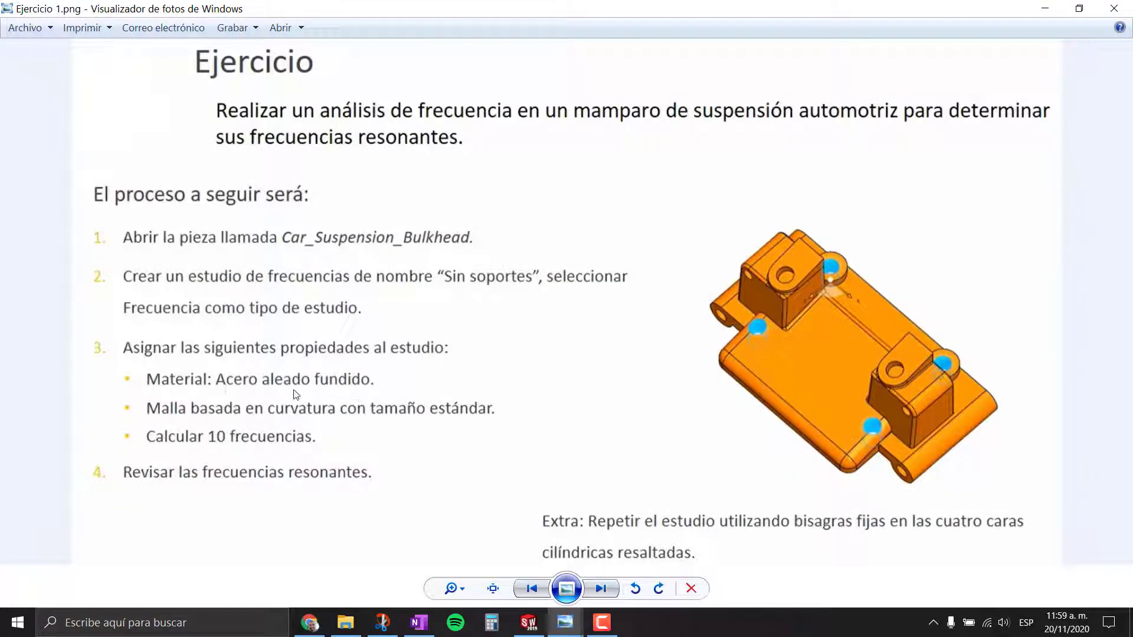
key(alt+Tab)
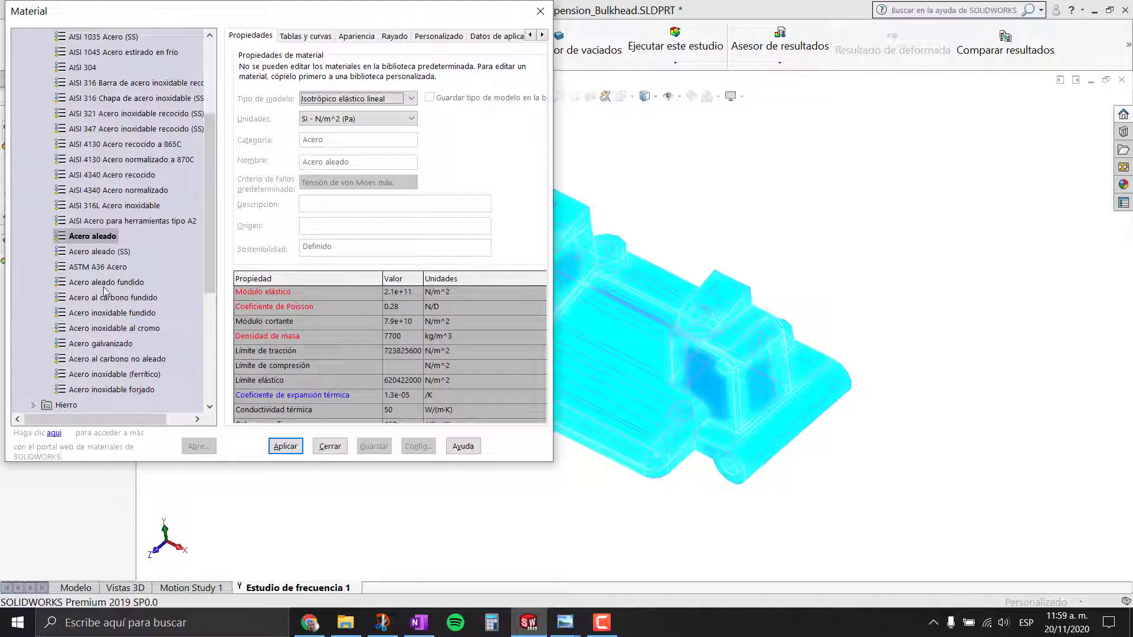
click(103, 285)
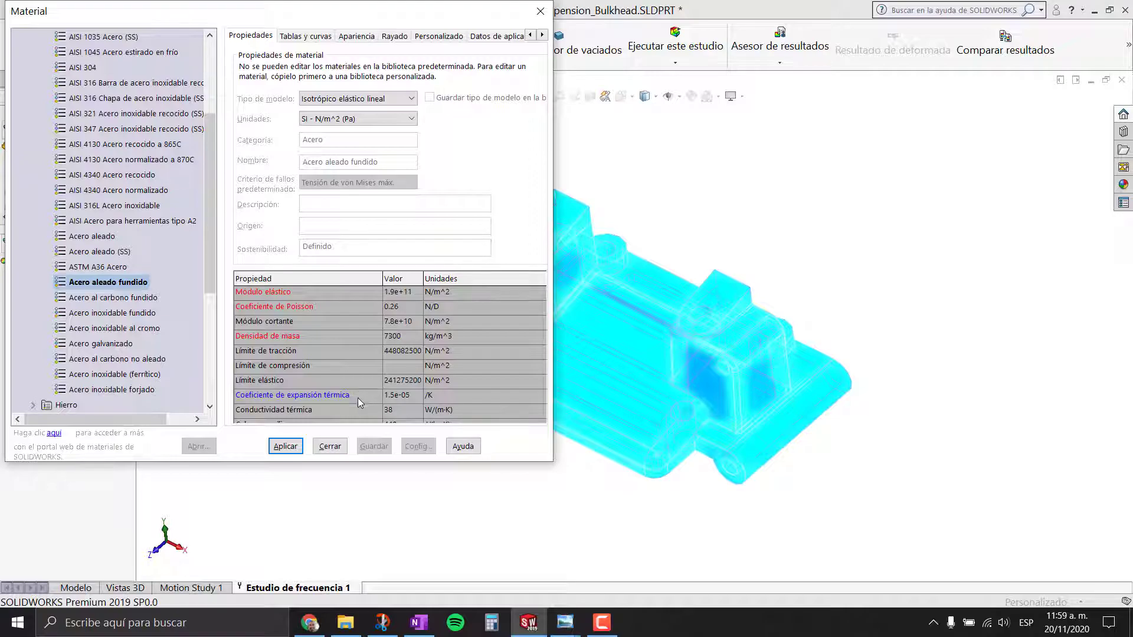
click(286, 448)
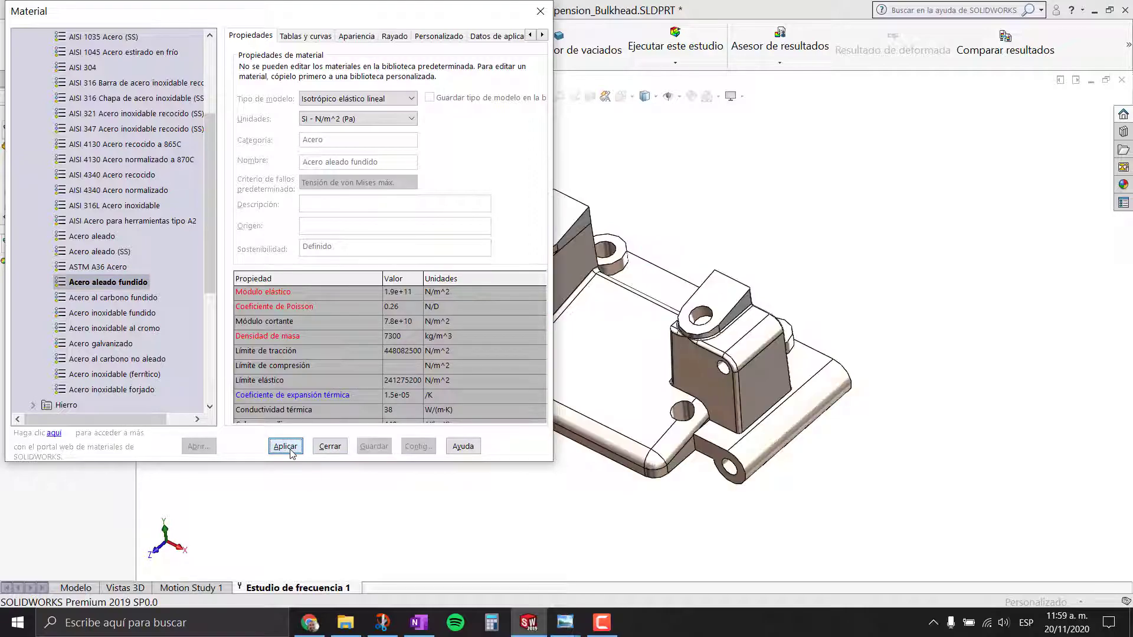
click(330, 446)
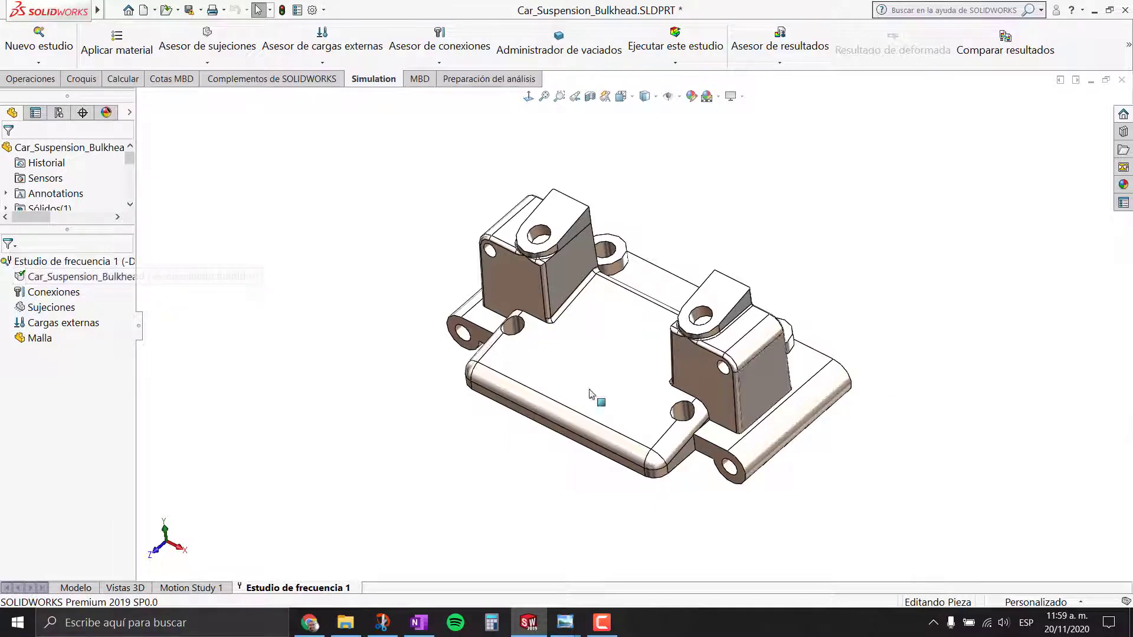
mouse_move(594, 397)
middle_down()
mouse_move(897, 330)
mouse_move(918, 308)
middle_up()
scroll(556, 301, down, 3)
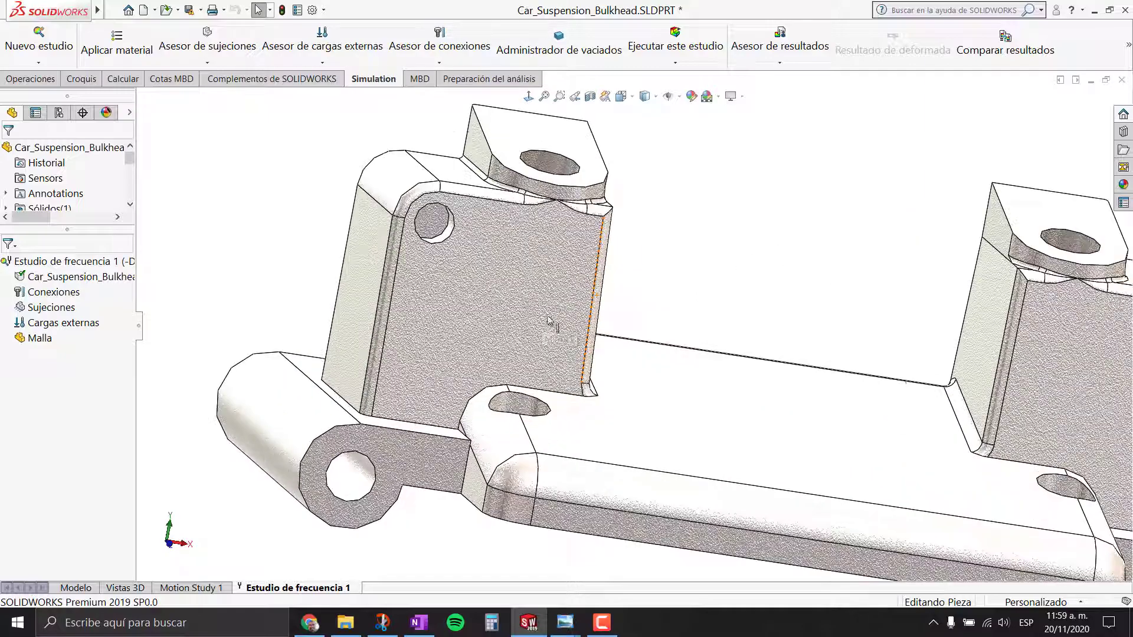
scroll(1040, 296, up, 5)
middle_drag(1040, 297, 980, 342)
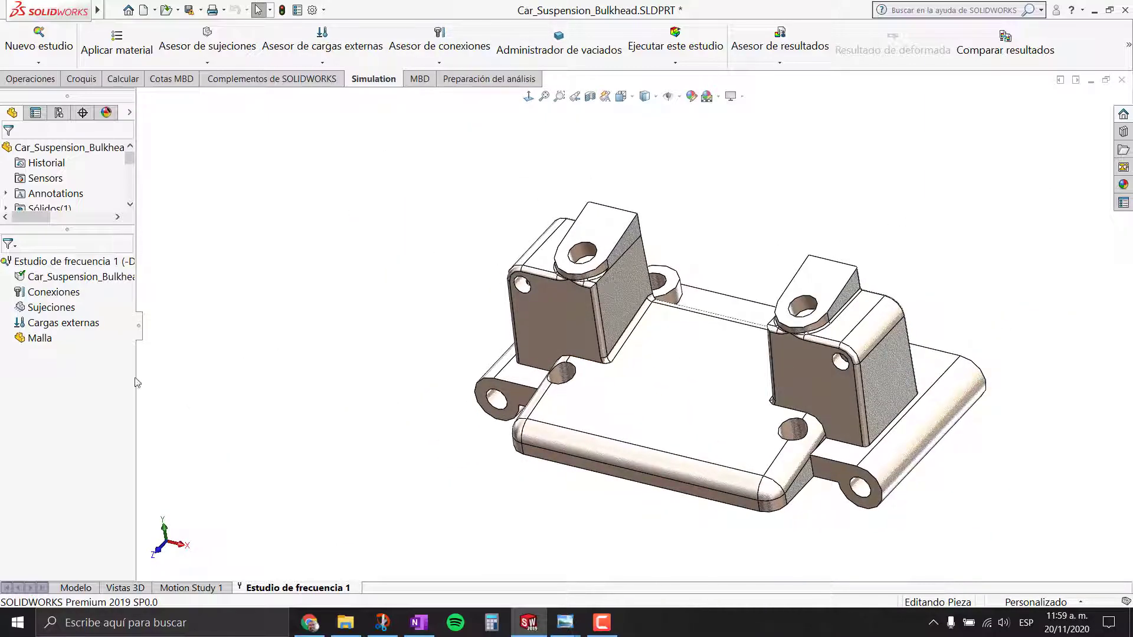
middle_drag(925, 189, 928, 239)
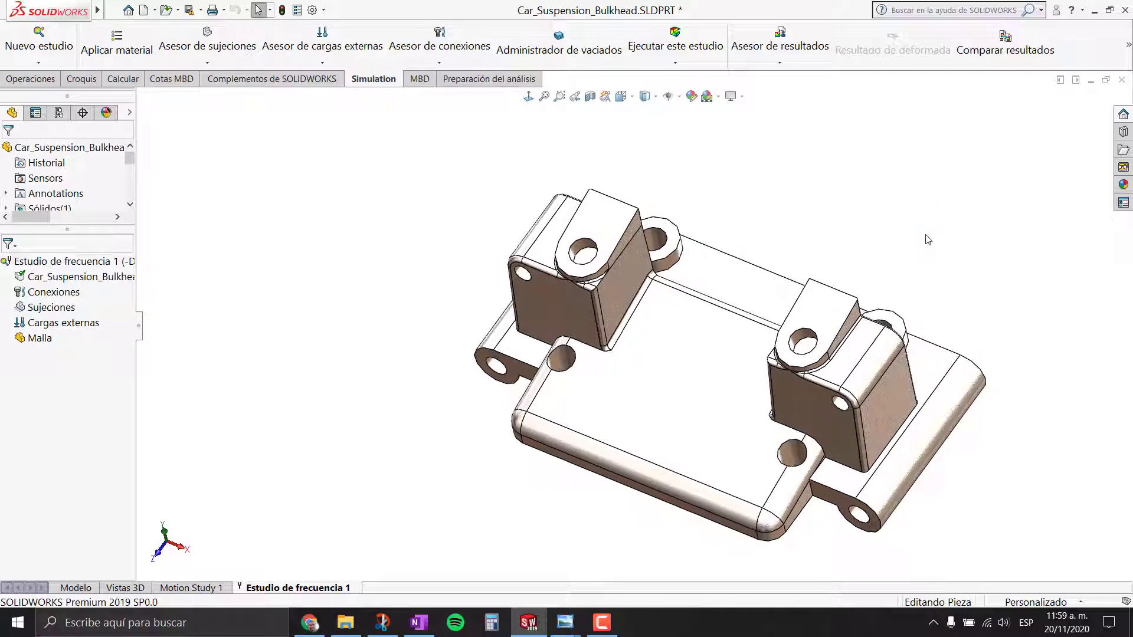
scroll(913, 273, up, 2)
scroll(799, 359, down, 3)
mouse_move(452, 413)
middle_down()
mouse_move(596, 341)
mouse_move(615, 356)
middle_up()
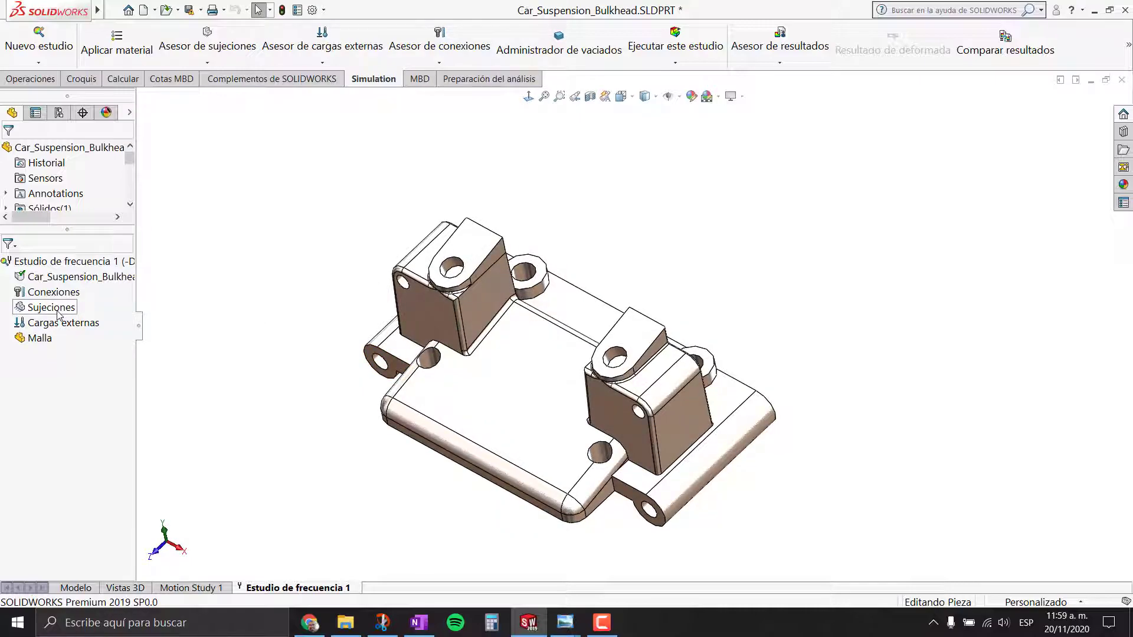
key(alt+Tab)
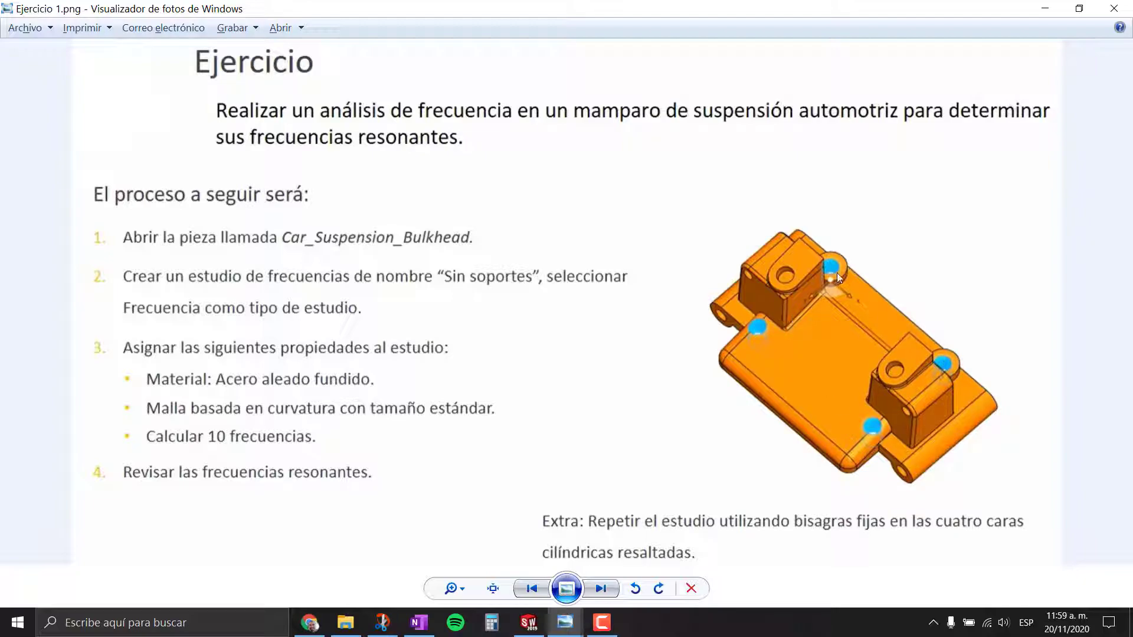
key(alt+Tab)
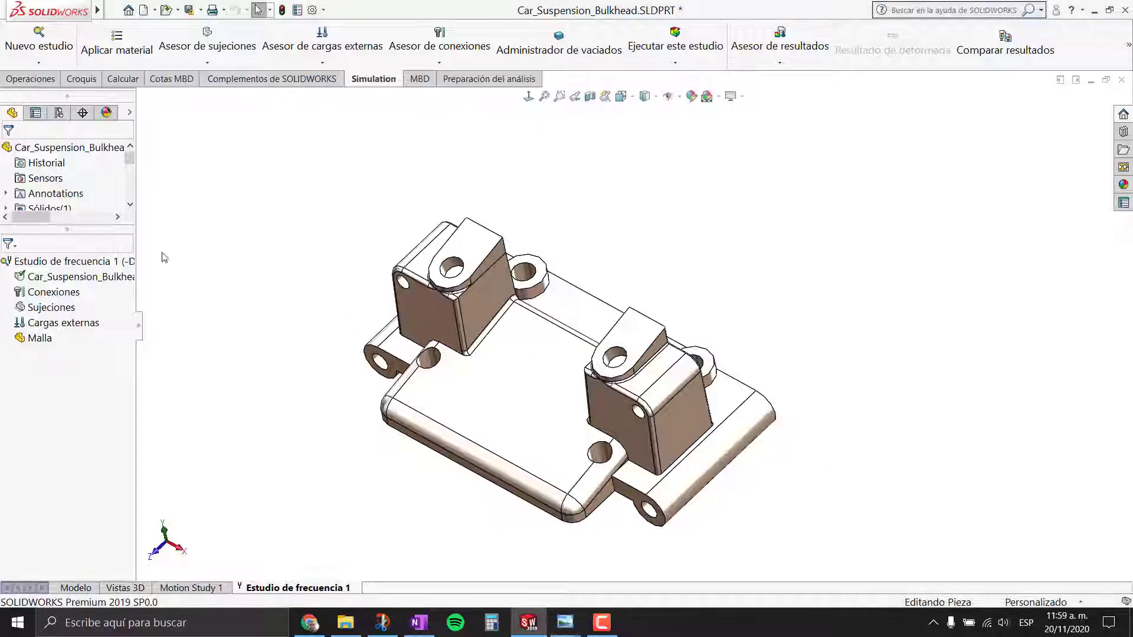
Step: Start a Bisagra fija fixture and select the first cylindrical hole face
right_click(52, 310)
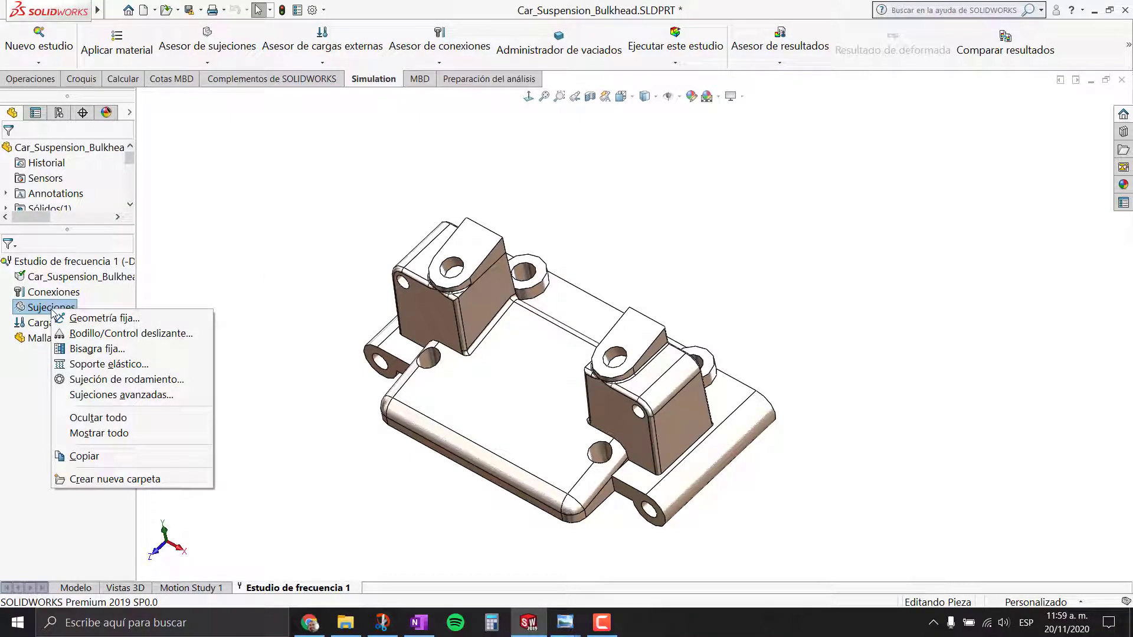
click(94, 348)
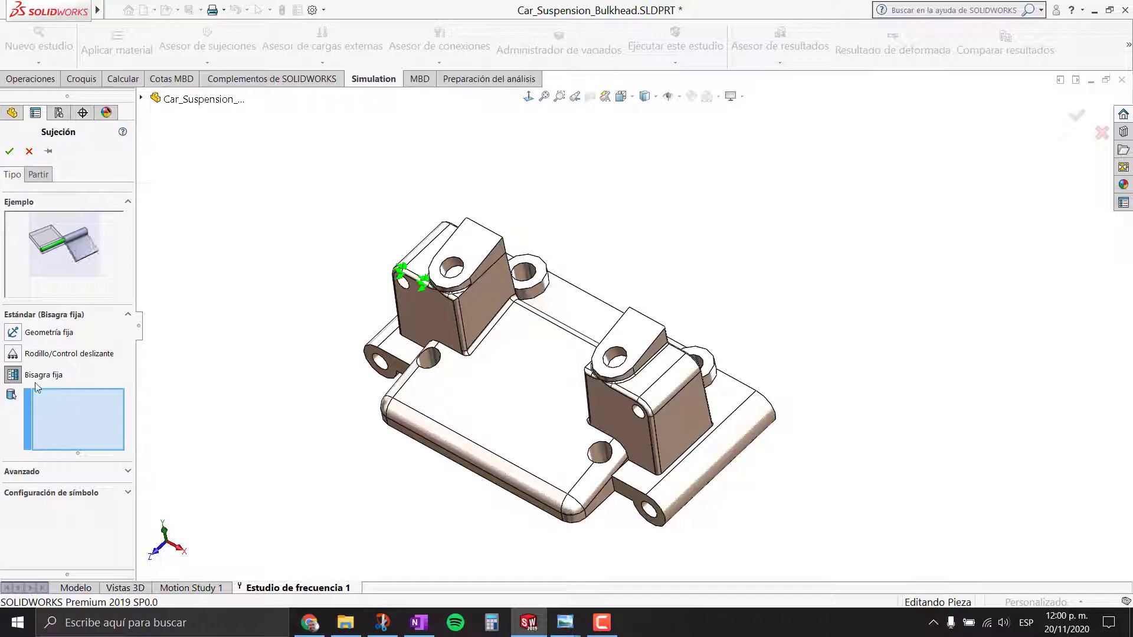
scroll(366, 374, down, 2)
scroll(367, 374, down, 2)
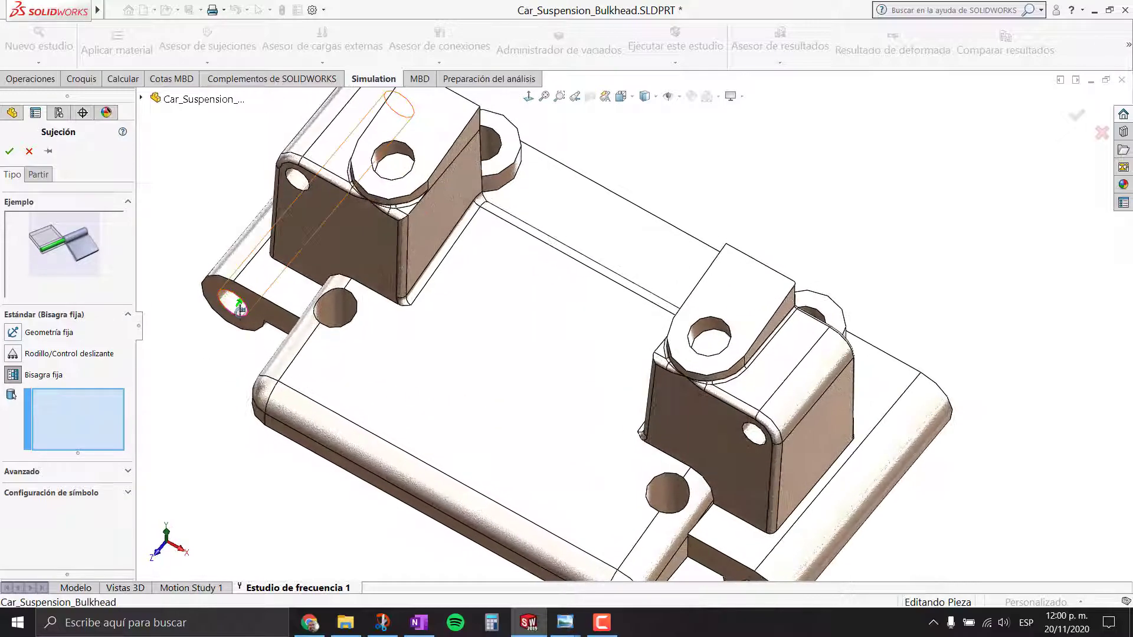
click(331, 307)
scroll(653, 142, up, 2)
Step: Add the upper, right and lower boss hole faces and confirm Bisagra fija-1
middle_drag(653, 141, 646, 194)
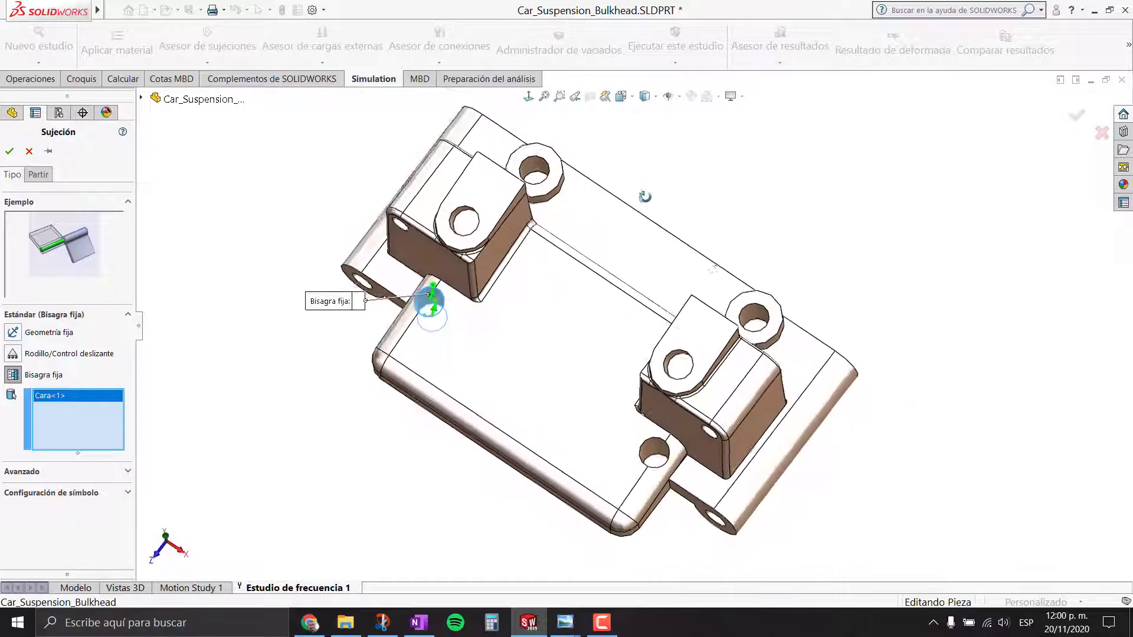
click(541, 170)
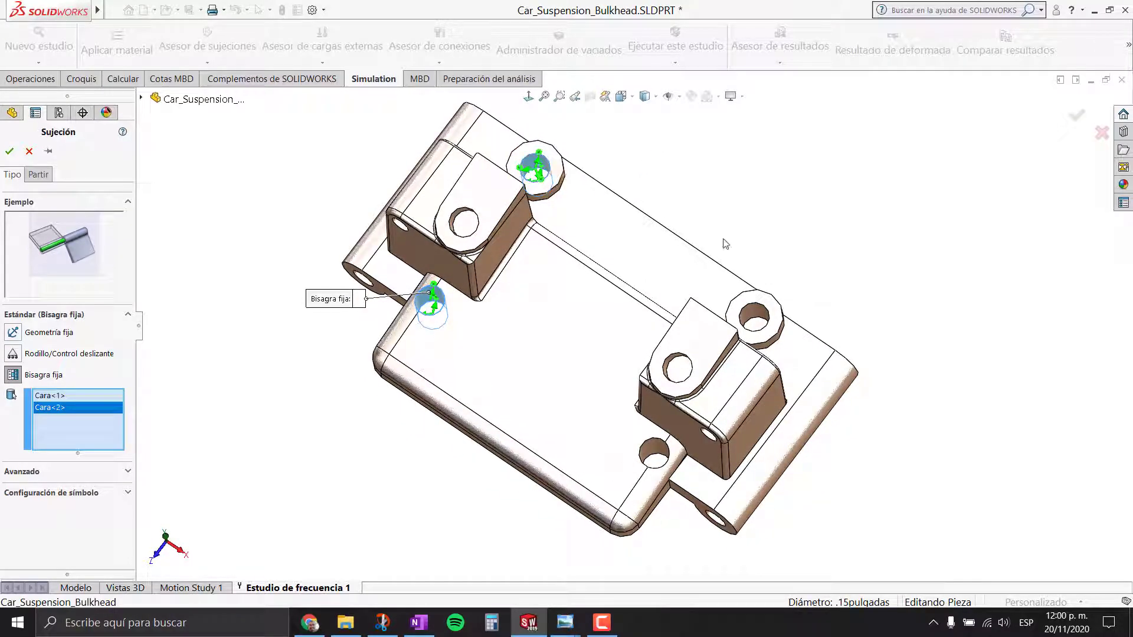
click(754, 319)
click(654, 453)
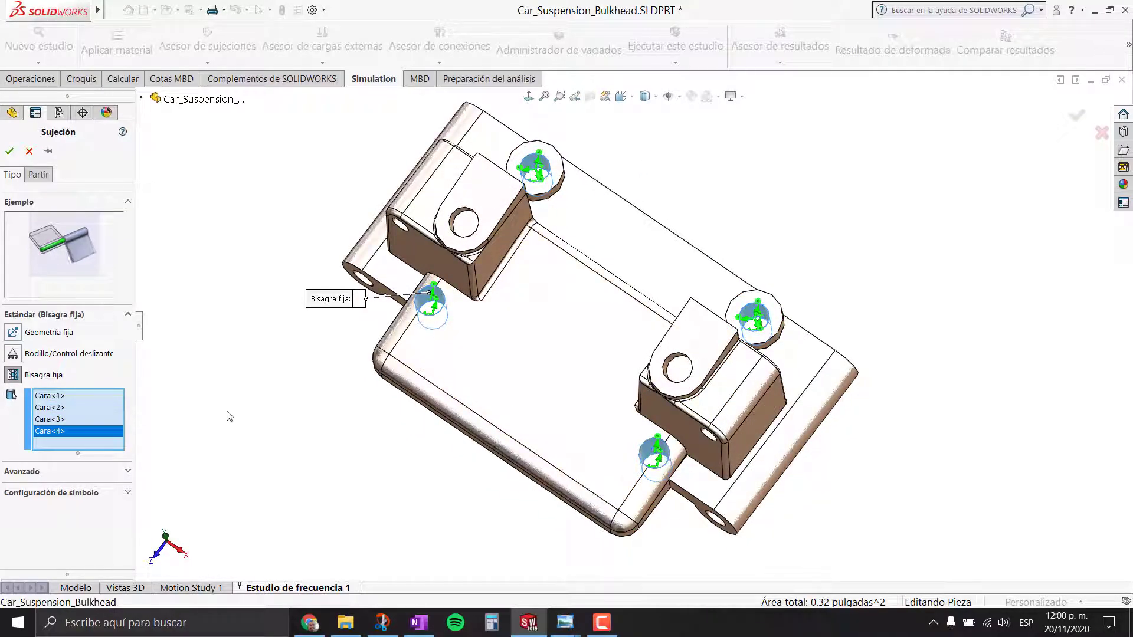
mouse_move(271, 421)
middle_down()
mouse_move(269, 372)
mouse_move(263, 388)
middle_up()
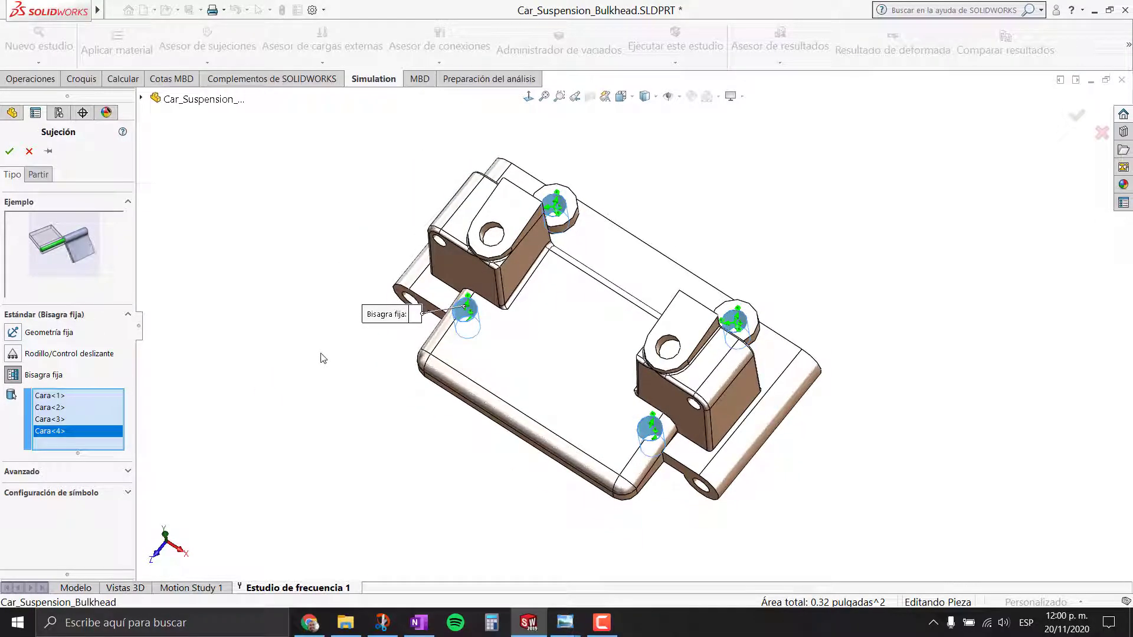
click(9, 151)
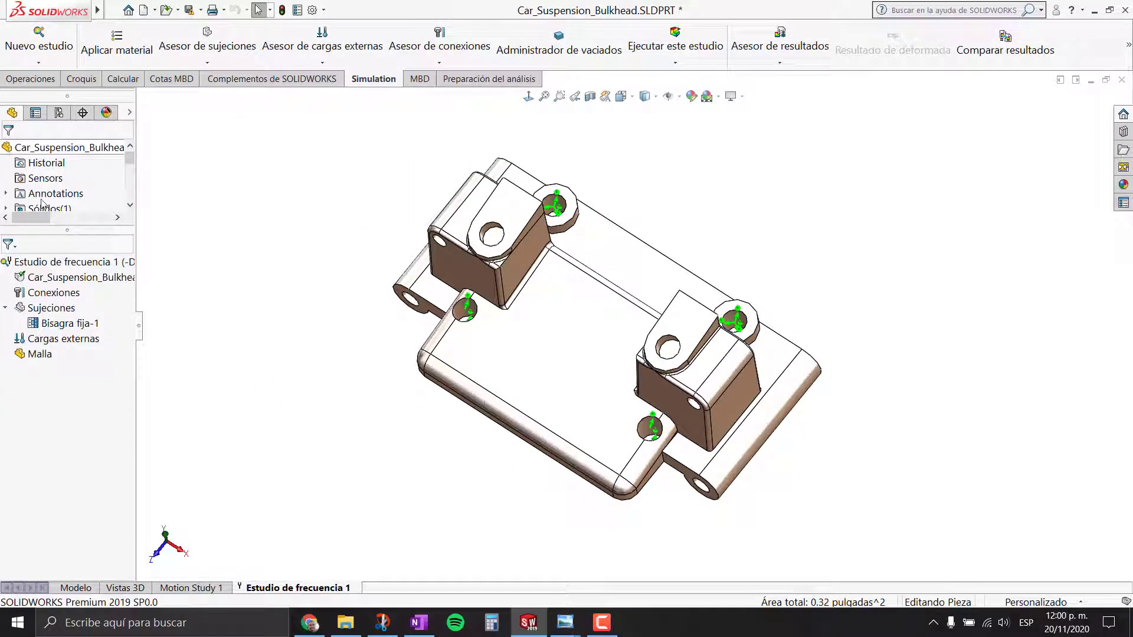
scroll(42, 204, down, 5)
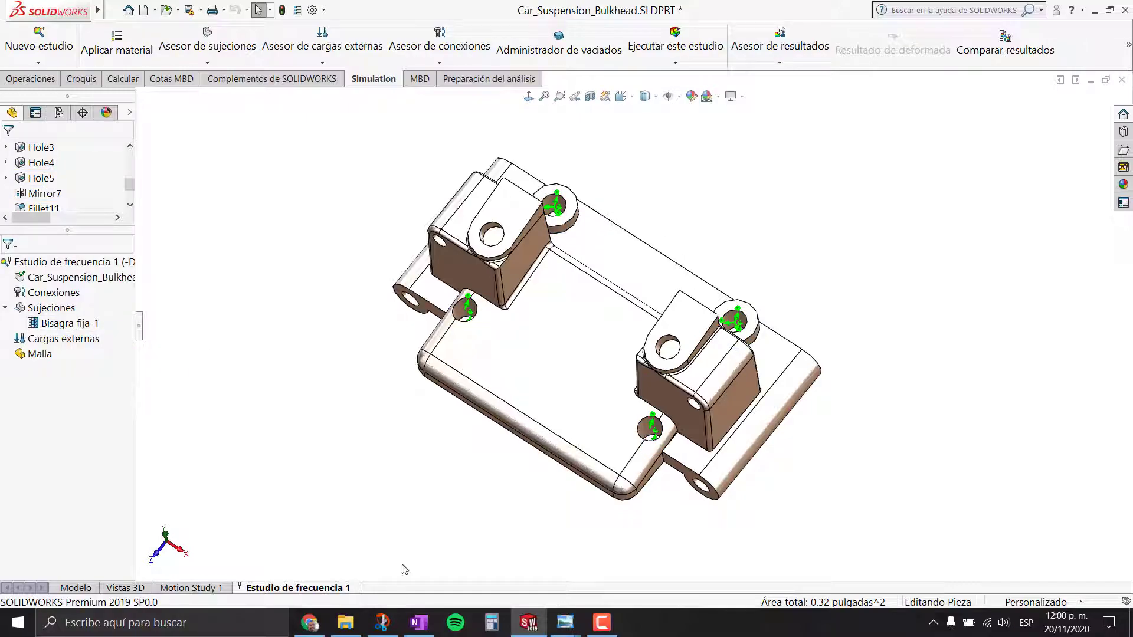
mouse_move(565, 622)
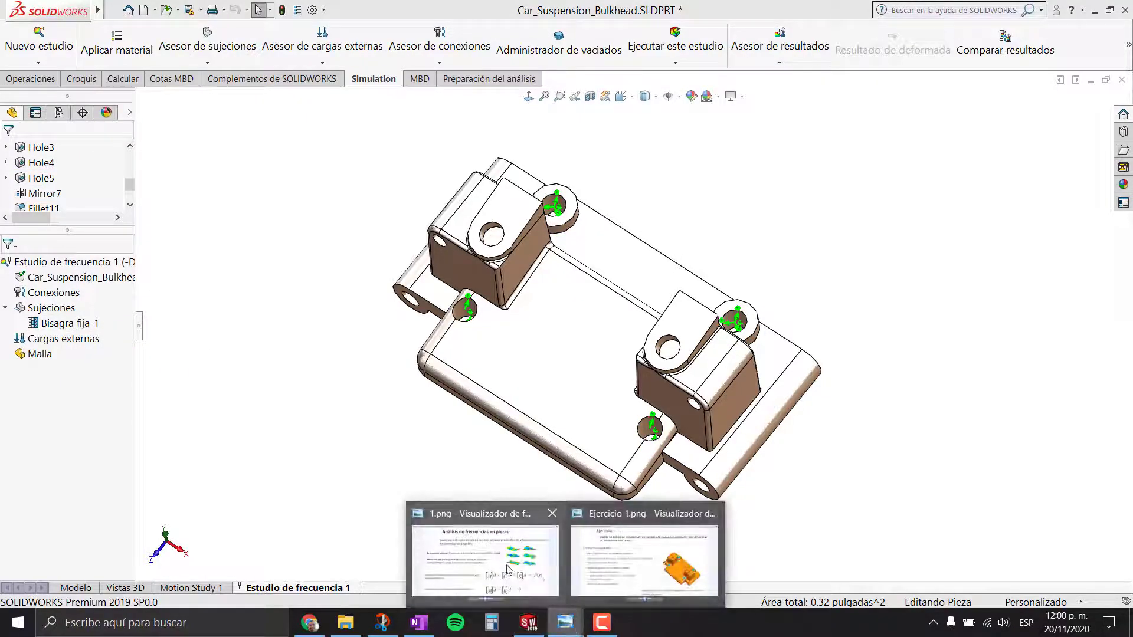
click(600, 562)
click(600, 588)
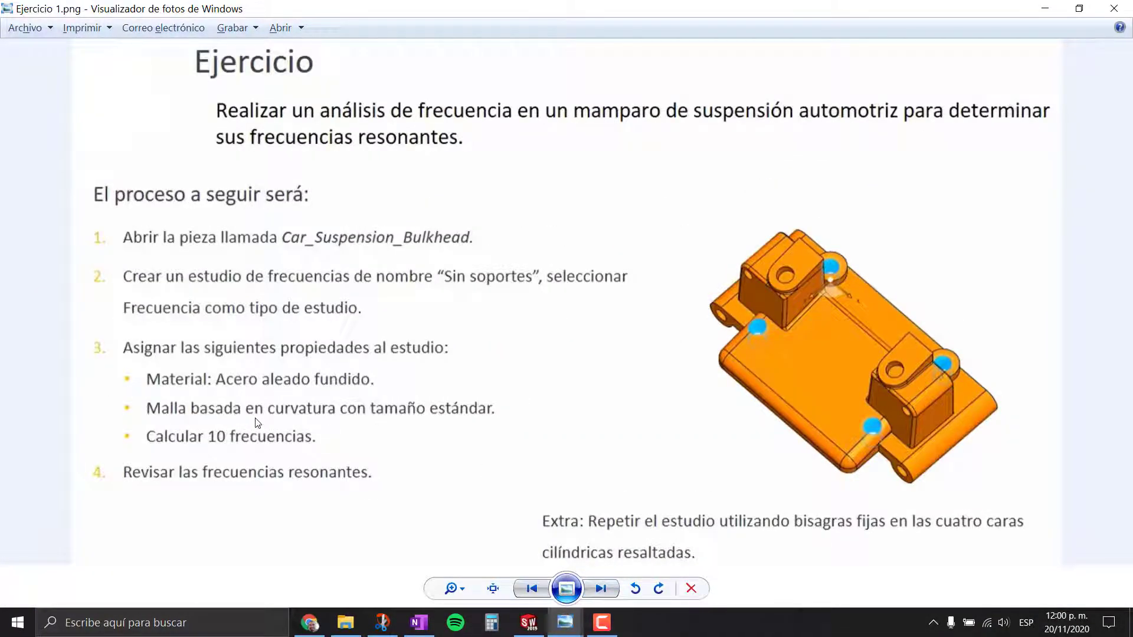
key(Left)
click(1043, 8)
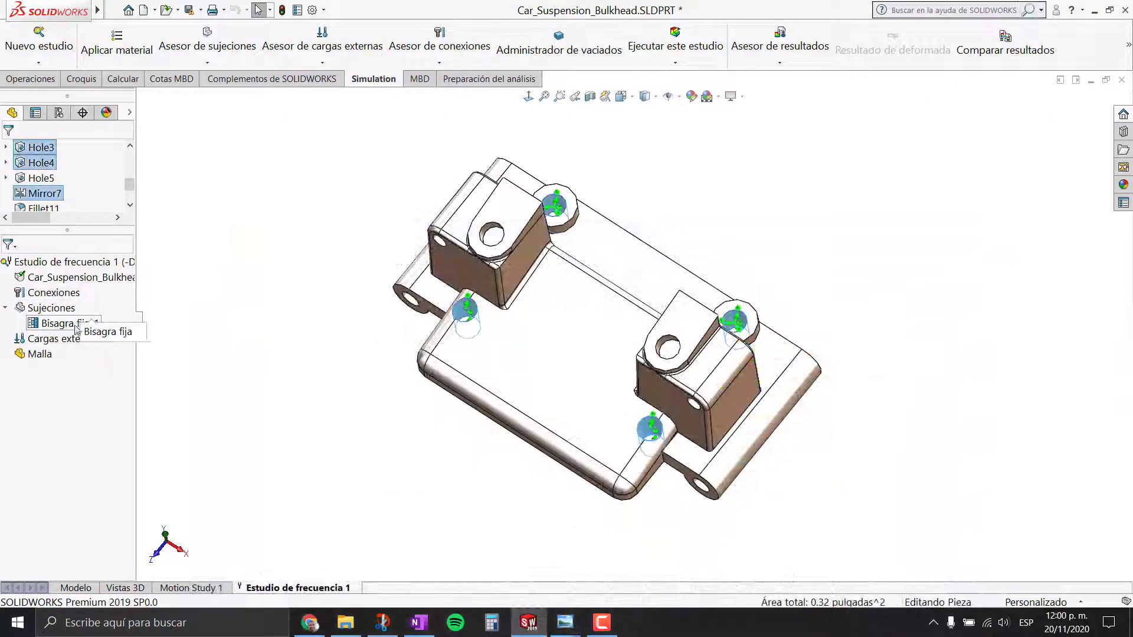
Step: Mesh the bulkhead using Malla basada en curvatura at standard density
right_click(37, 355)
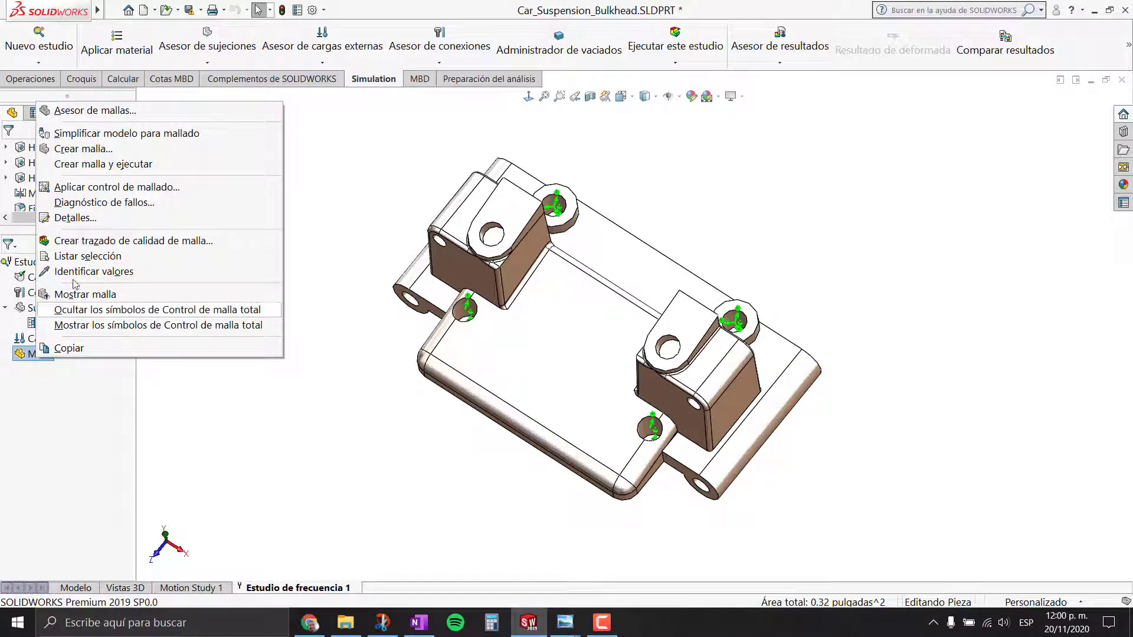
click(101, 149)
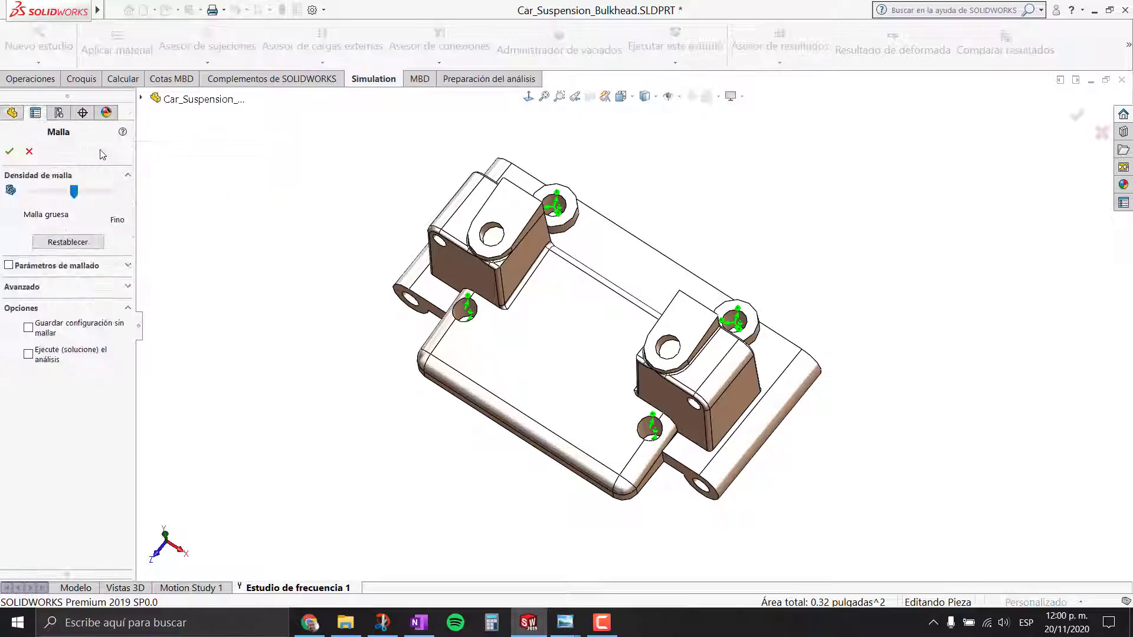
click(61, 267)
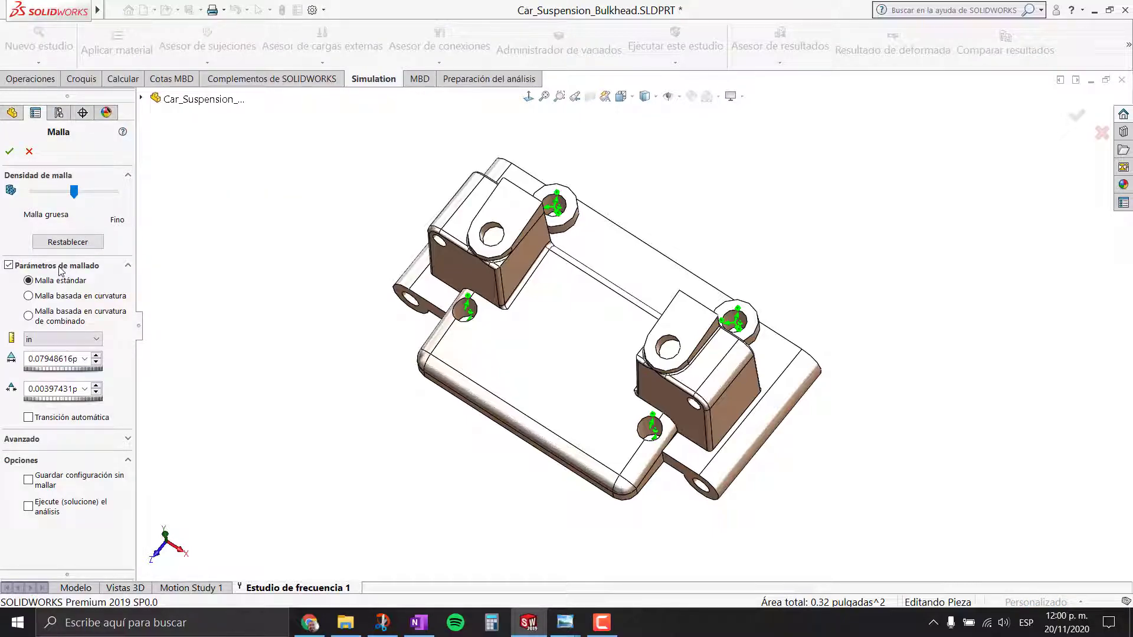
click(75, 300)
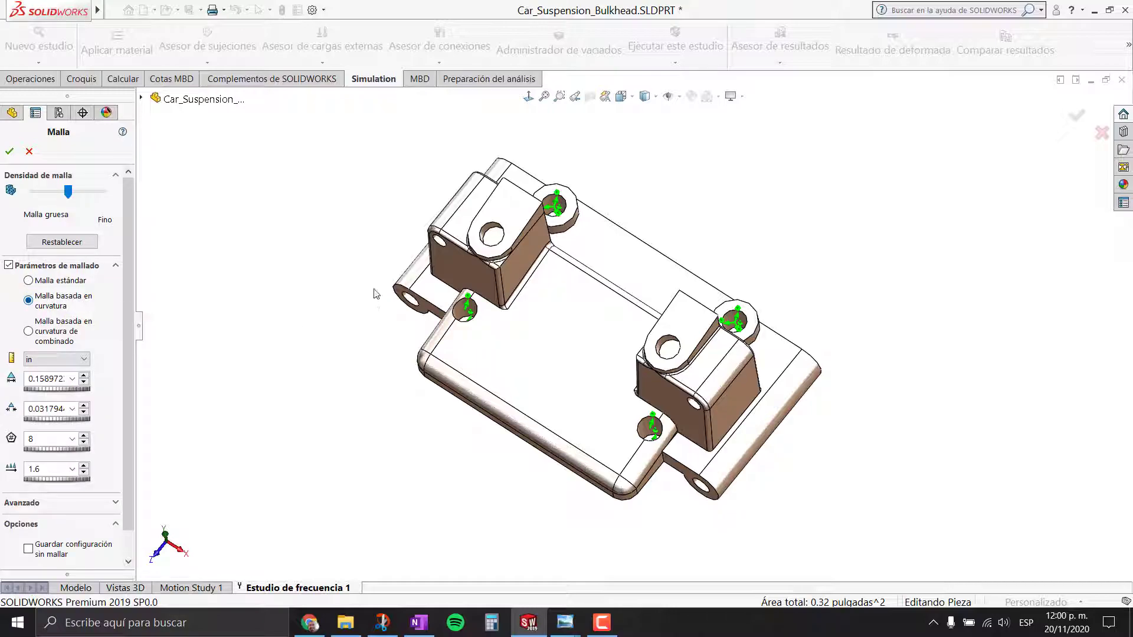
middle_drag(306, 375, 304, 307)
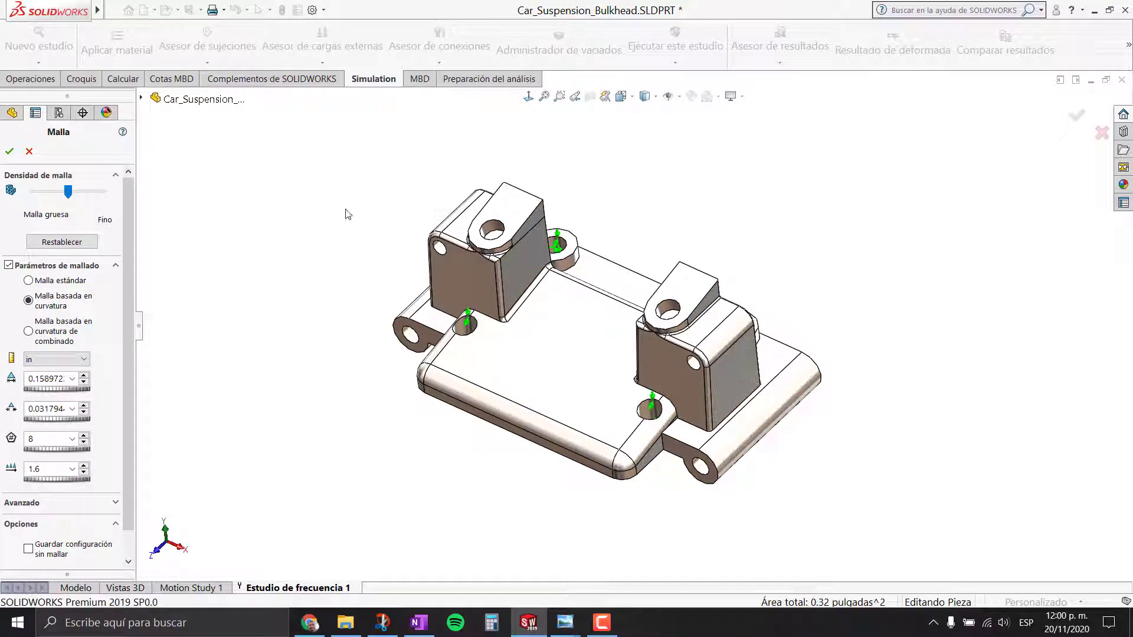
middle_drag(348, 218, 346, 223)
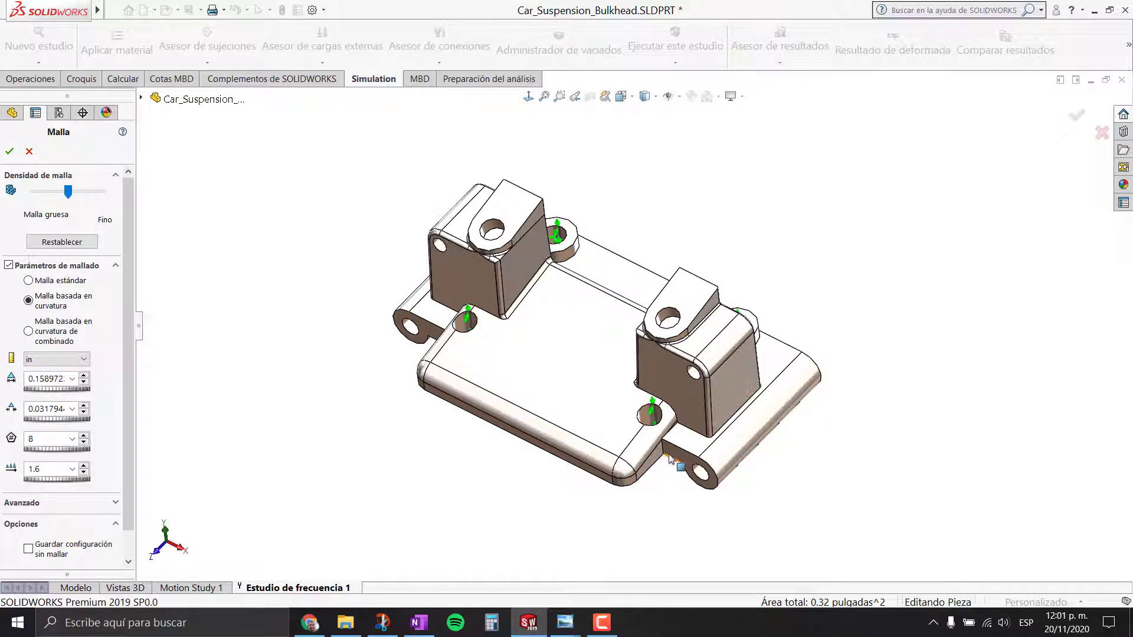
mouse_move(406, 469)
middle_down()
mouse_move(496, 349)
mouse_move(390, 381)
middle_up()
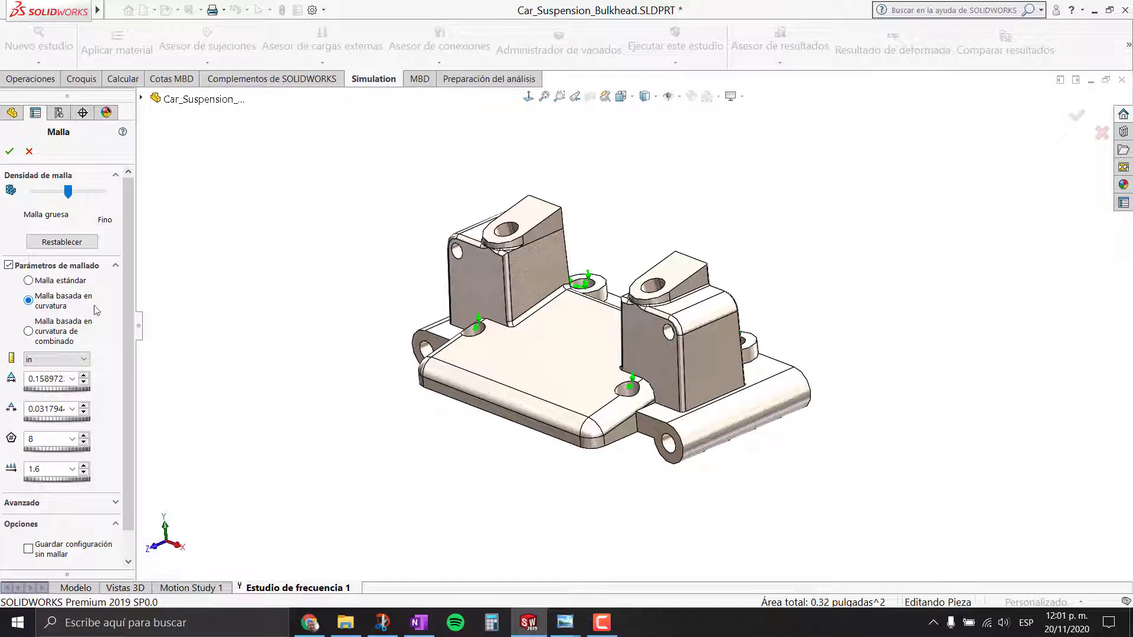
click(9, 152)
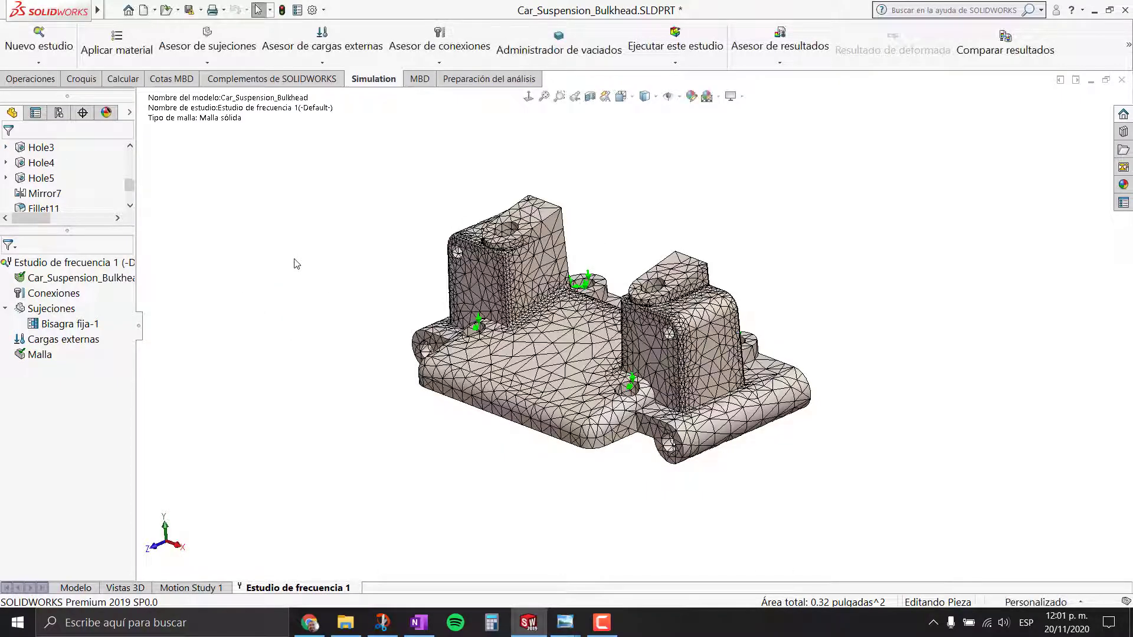
Step: Orbit the meshed bulkhead and recheck the study properties on the exercise sheet
middle_drag(298, 263, 304, 354)
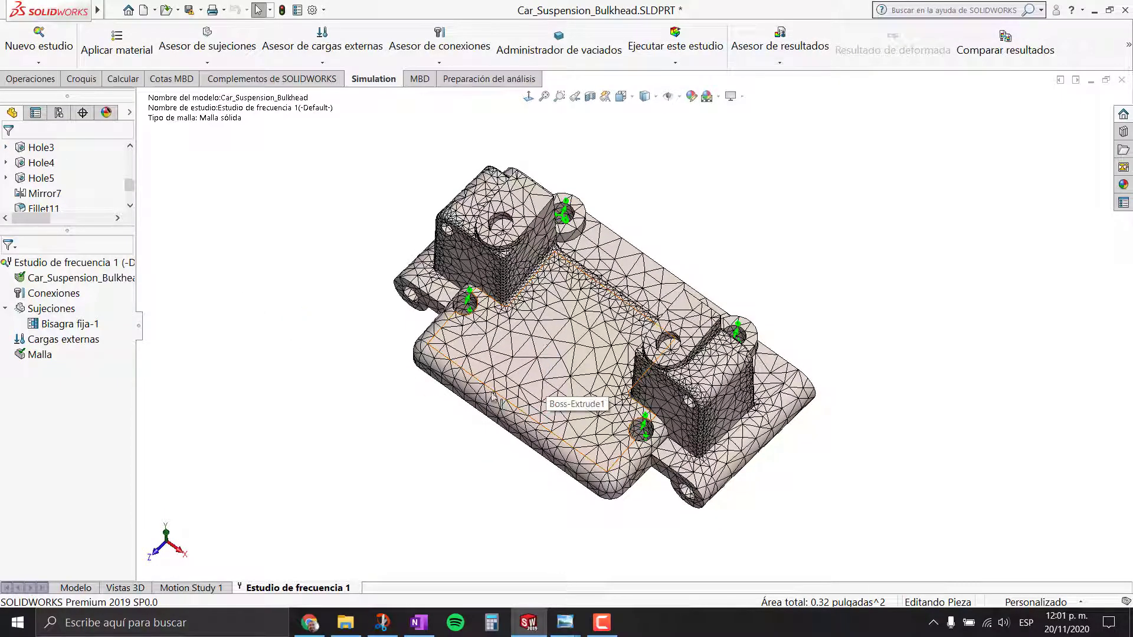
middle_drag(392, 354, 395, 328)
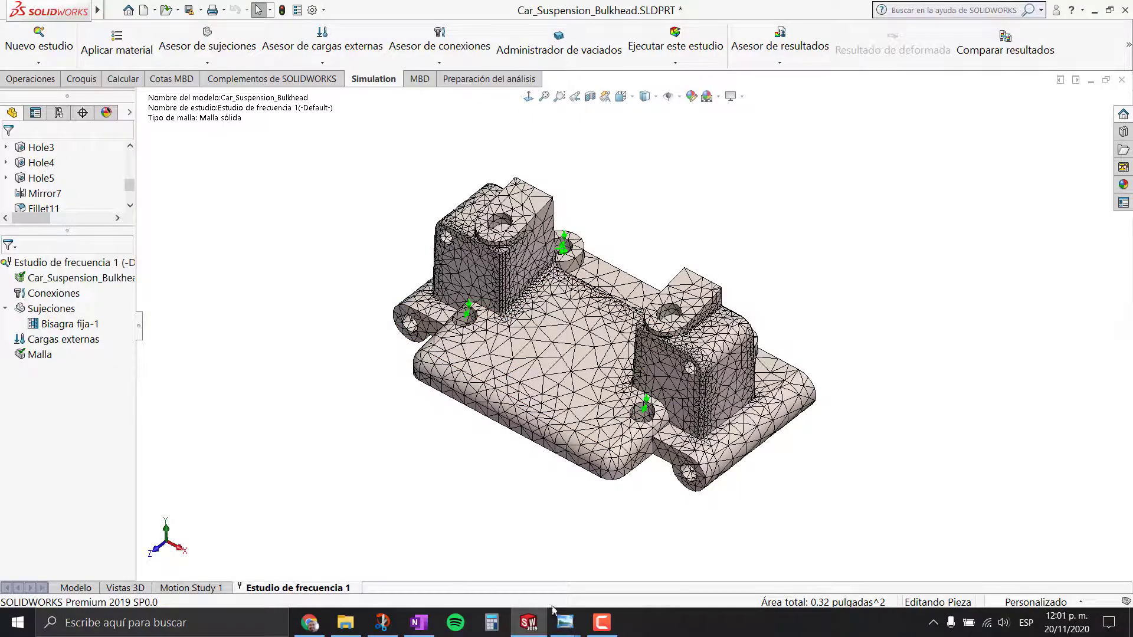
mouse_move(565, 622)
click(625, 569)
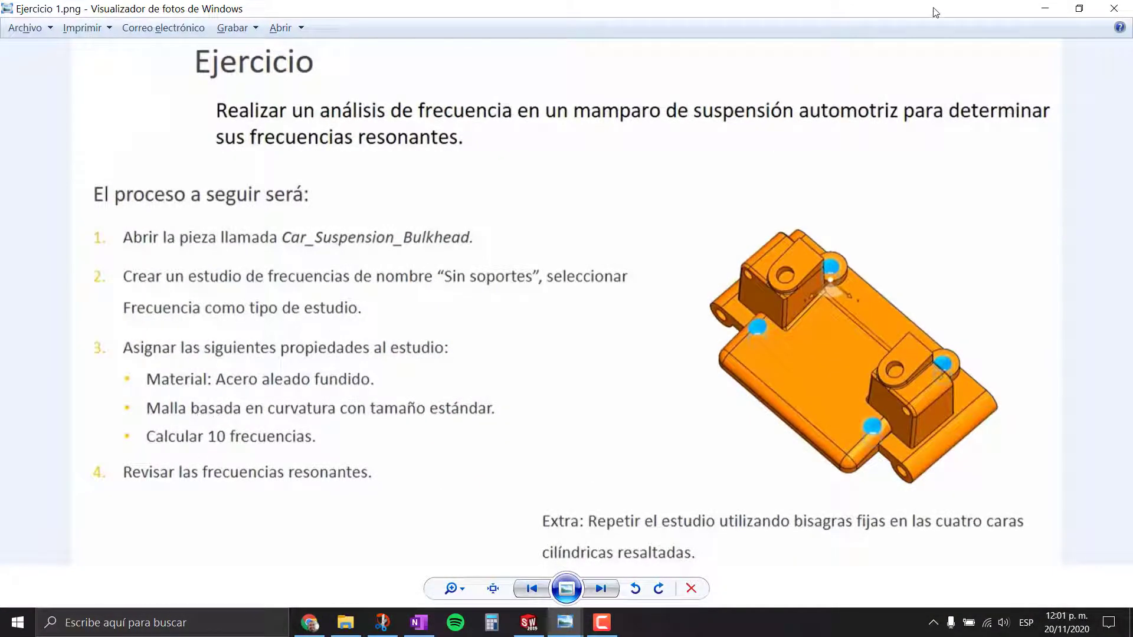
click(1045, 8)
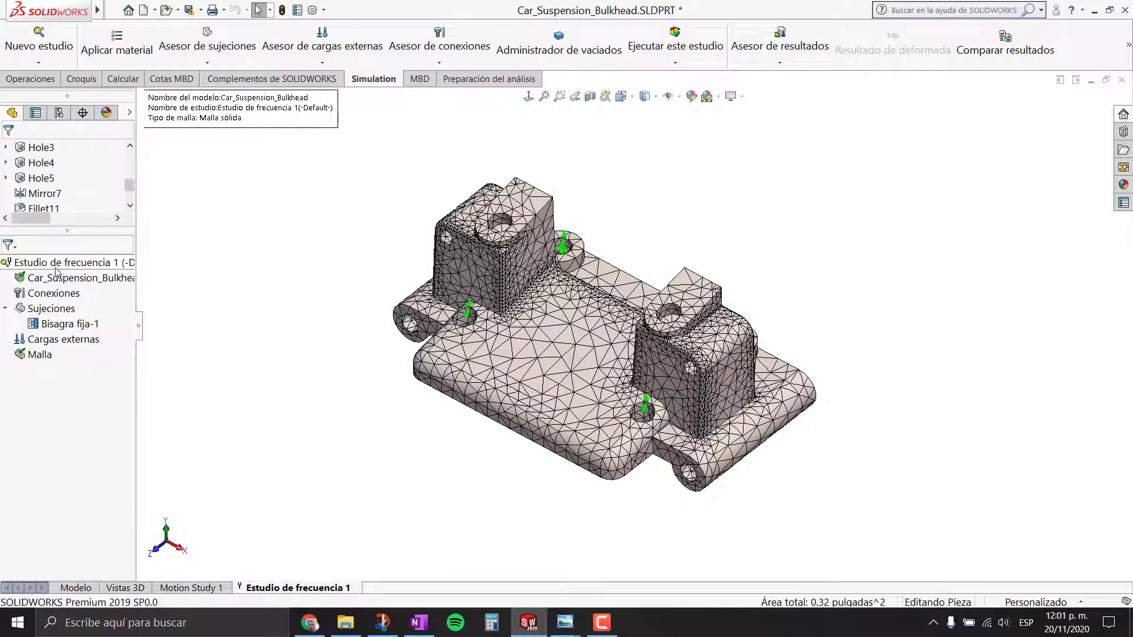
Step: In the study Propiedades, set Número de frecuencias to 10 and enable Selección de Solver automática
right_click(57, 270)
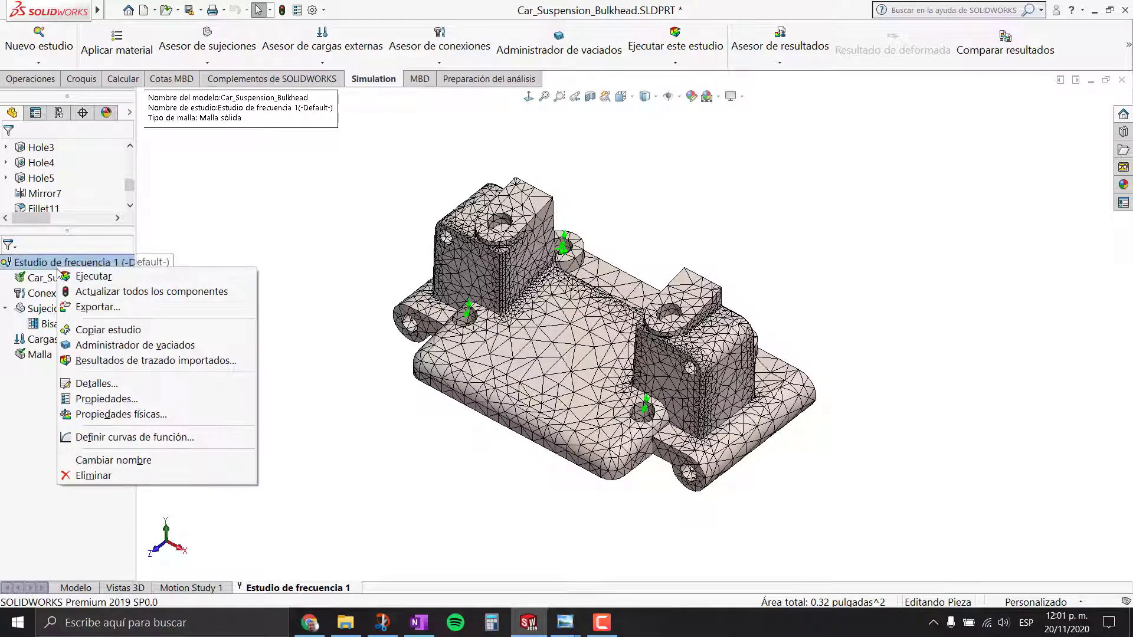
click(103, 403)
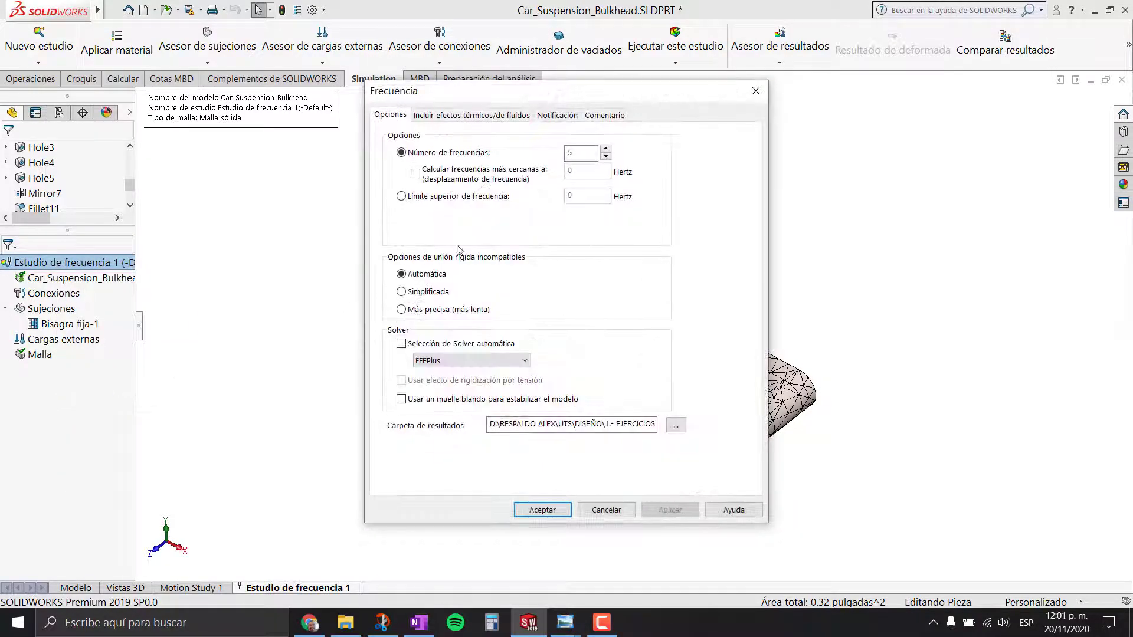
click(591, 152)
click(607, 150)
text(10)
mouse_move(565, 94)
mouse_down()
mouse_move(325, 77)
mouse_move(234, 161)
mouse_up()
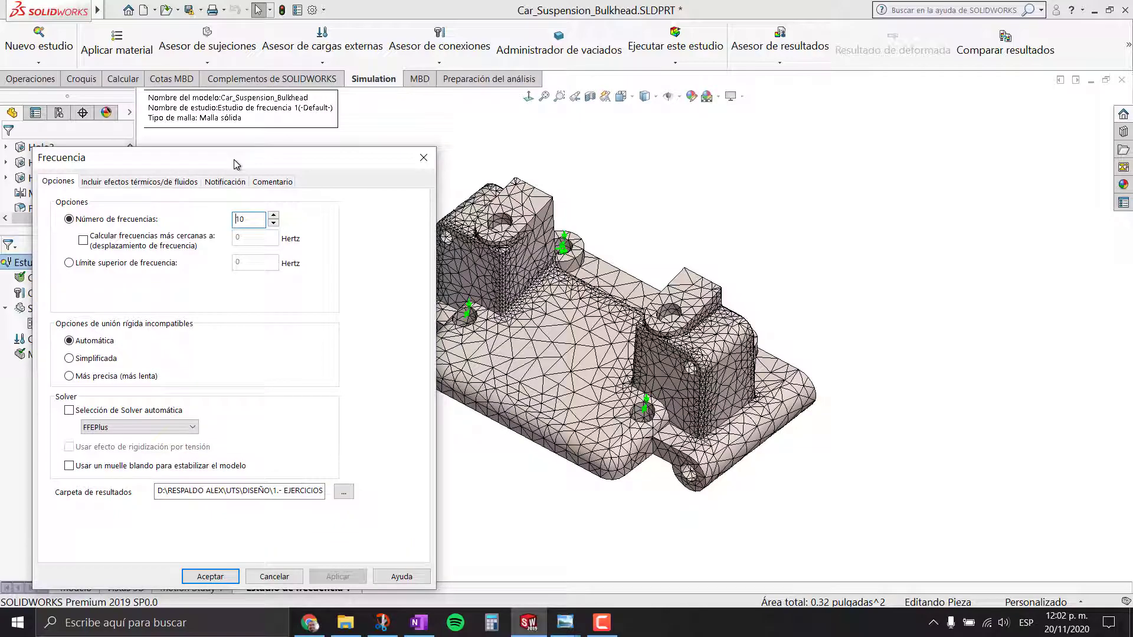
drag(234, 164, 312, 114)
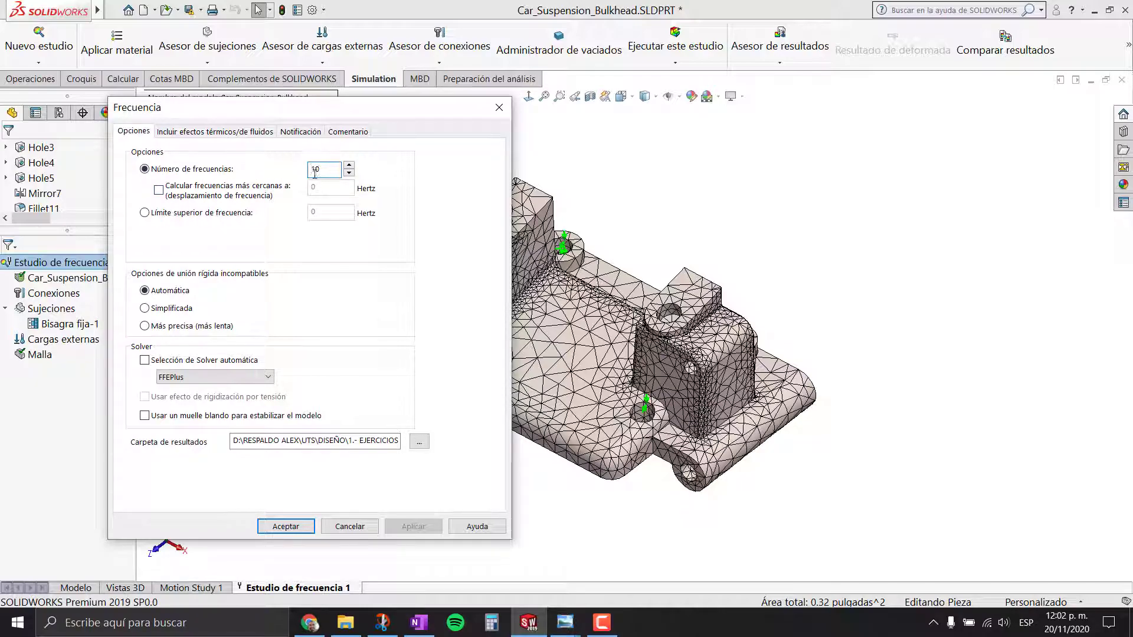
click(146, 360)
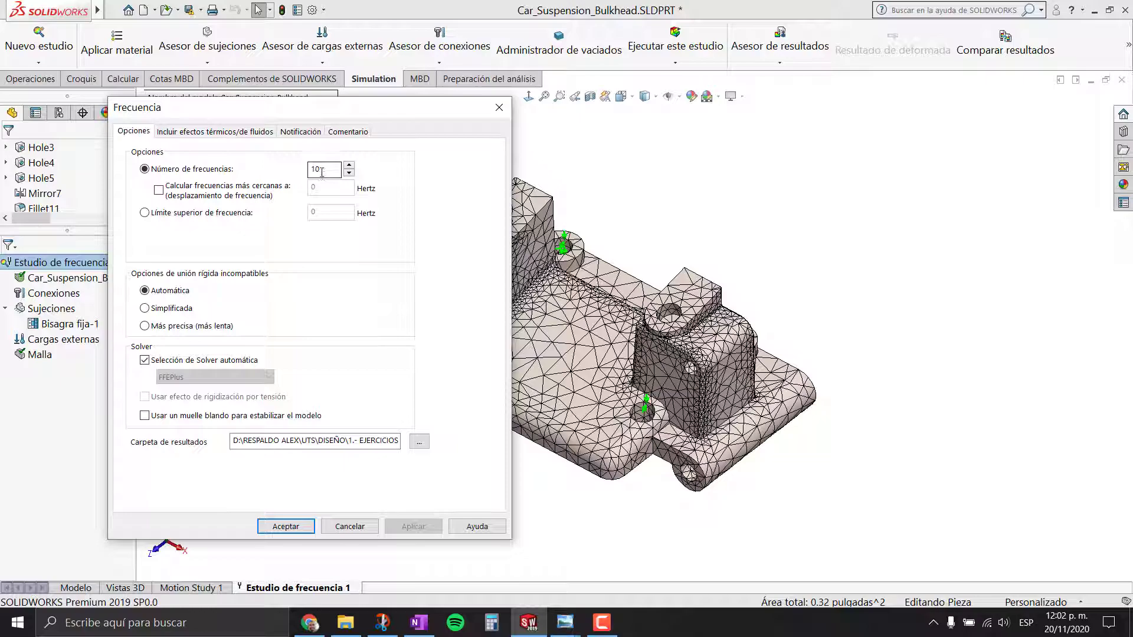
click(286, 526)
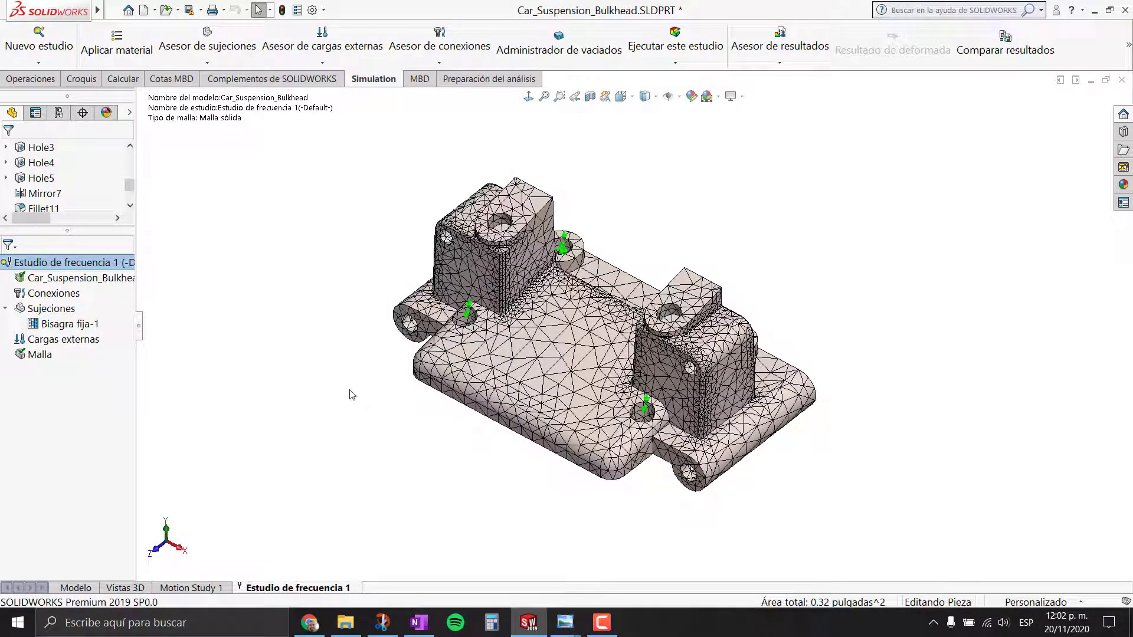
Step: Run Estudio de frecuencia 1 and display the Amplitud1 mode shape
right_click(78, 263)
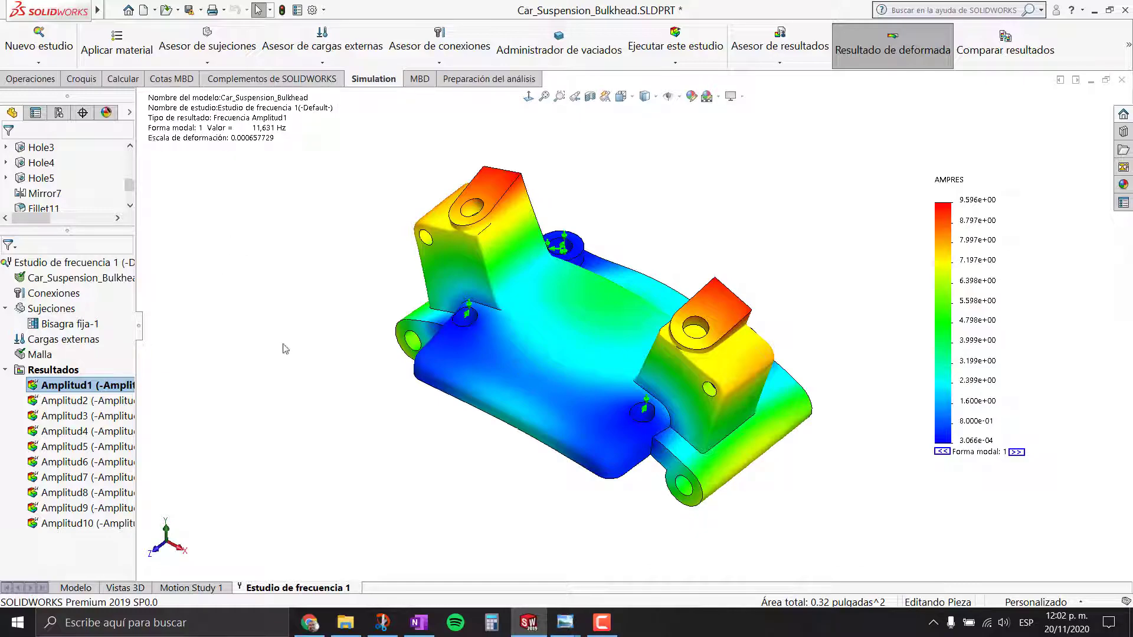
mouse_move(285, 348)
middle_down()
mouse_move(322, 268)
mouse_move(204, 289)
middle_up()
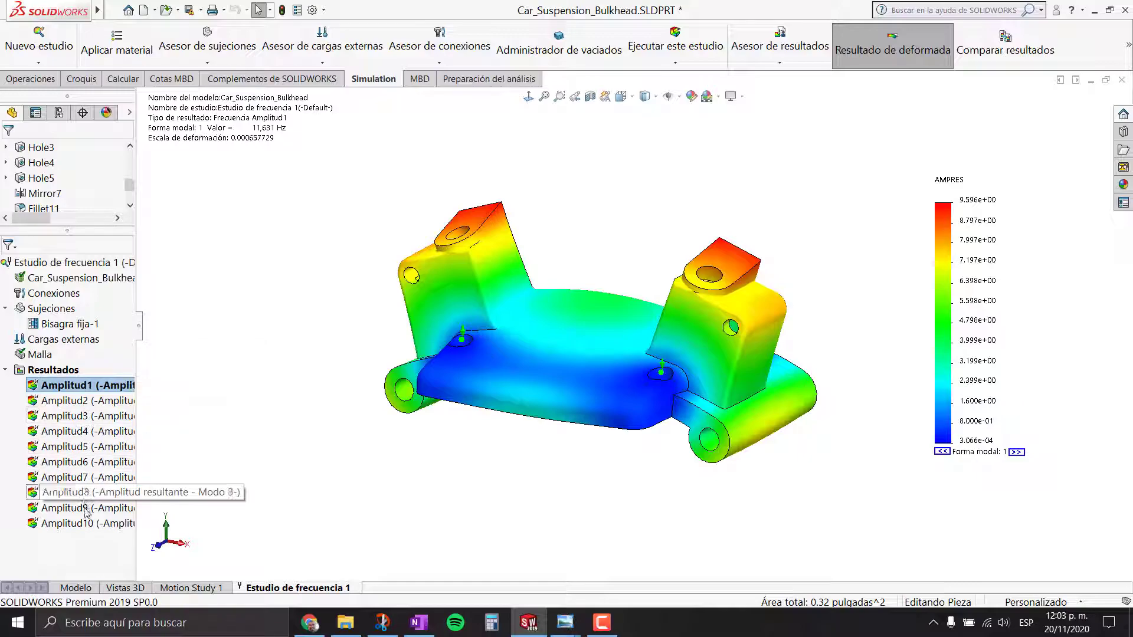
click(94, 387)
middle_drag(645, 216, 806, 311)
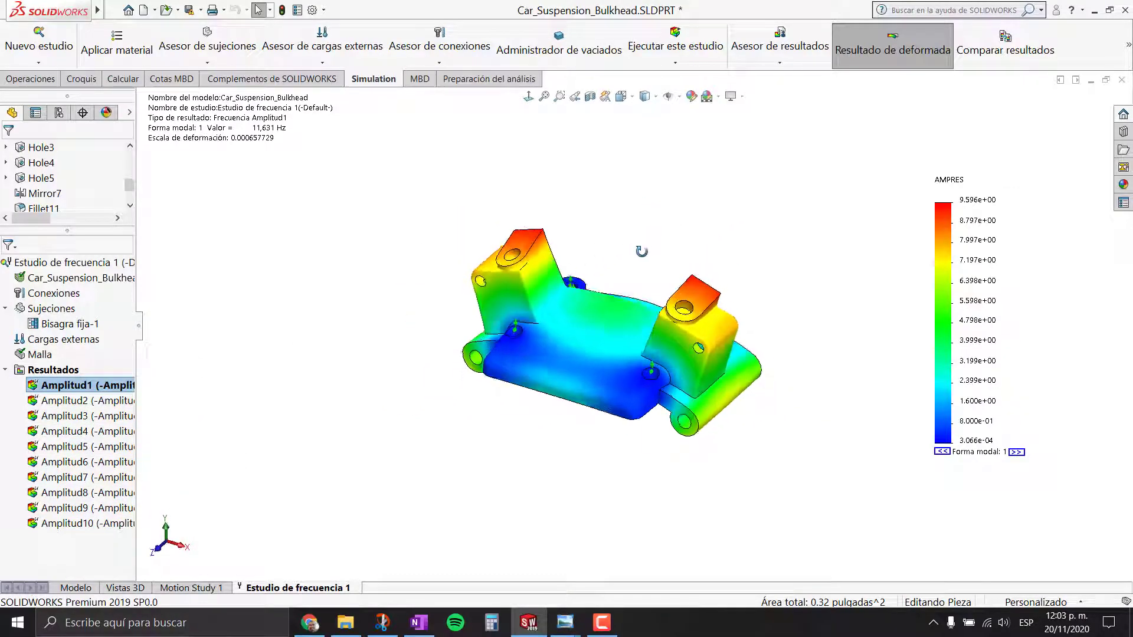
Step: Step through mode shapes 2 to 4, then plot Amplitud7 at 21.863 Hz
click(1017, 452)
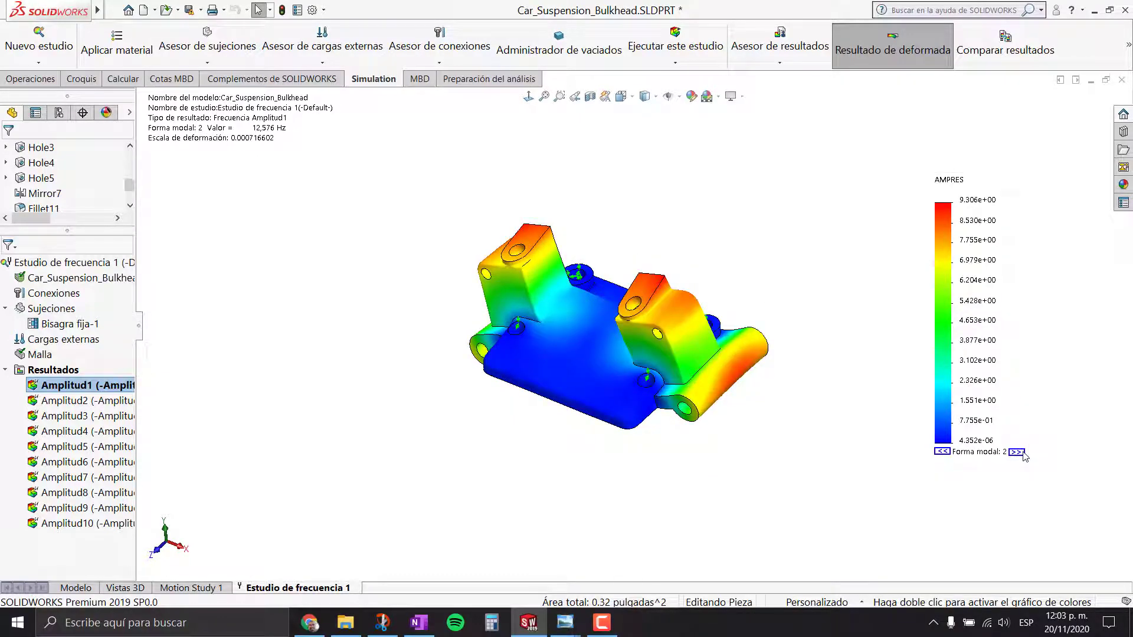
click(1017, 453)
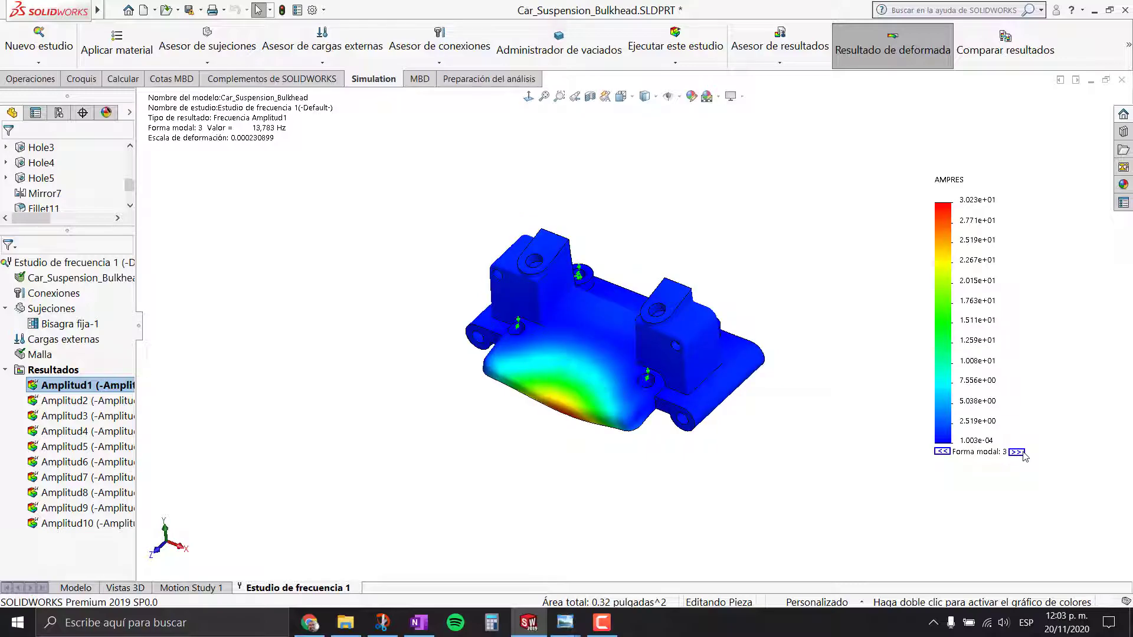
click(1017, 452)
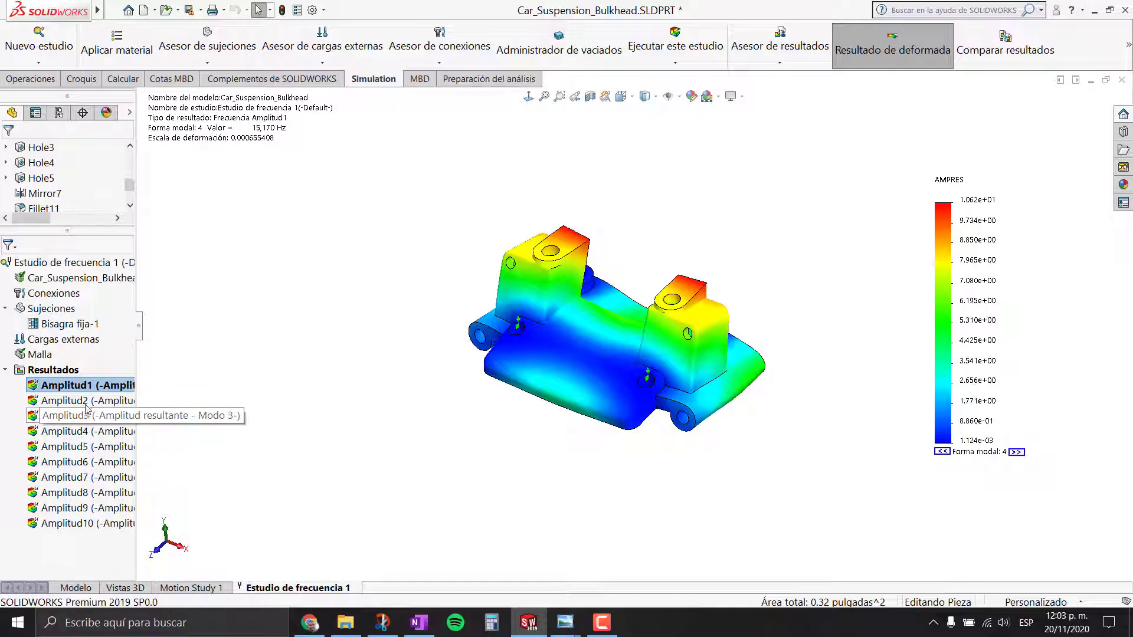
click(82, 401)
double_click(77, 479)
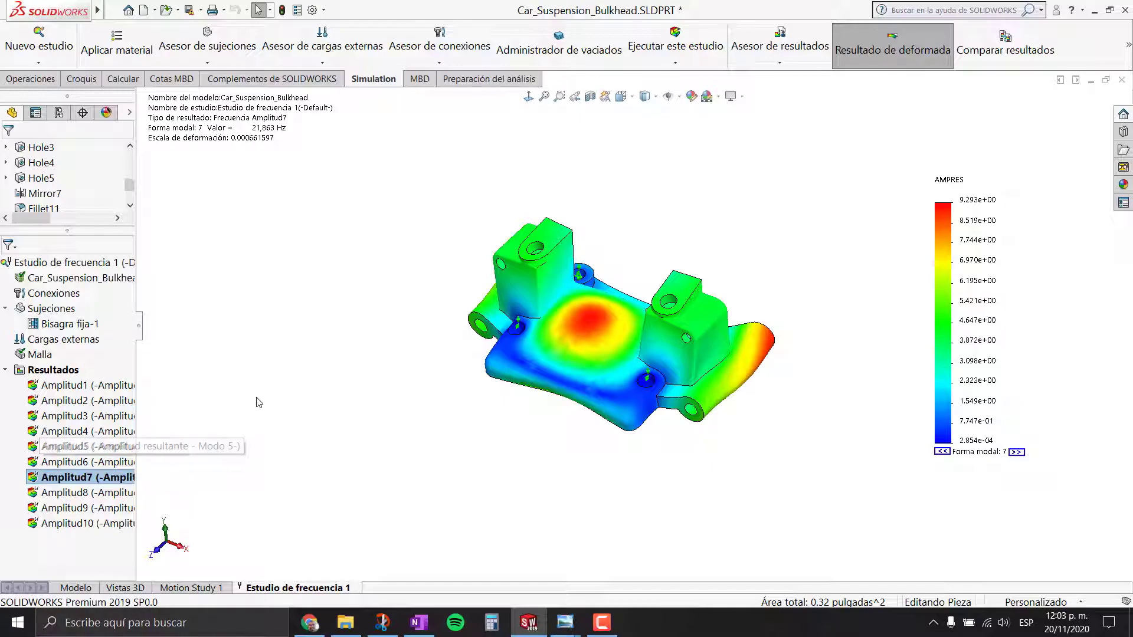
right_click(86, 486)
click(140, 263)
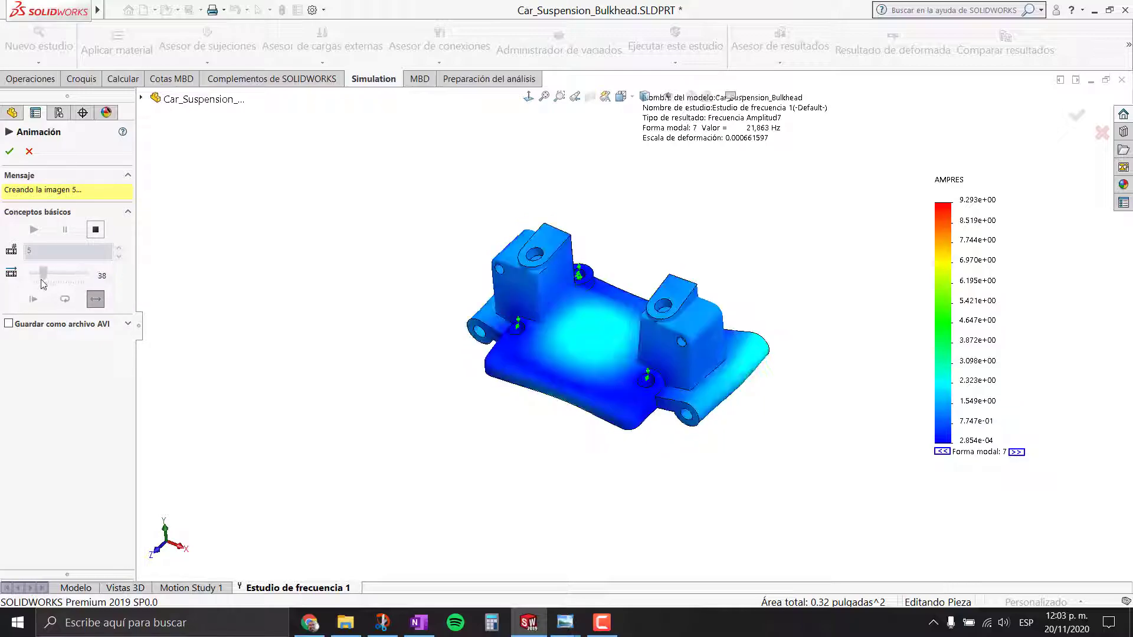
drag(43, 284, 47, 283)
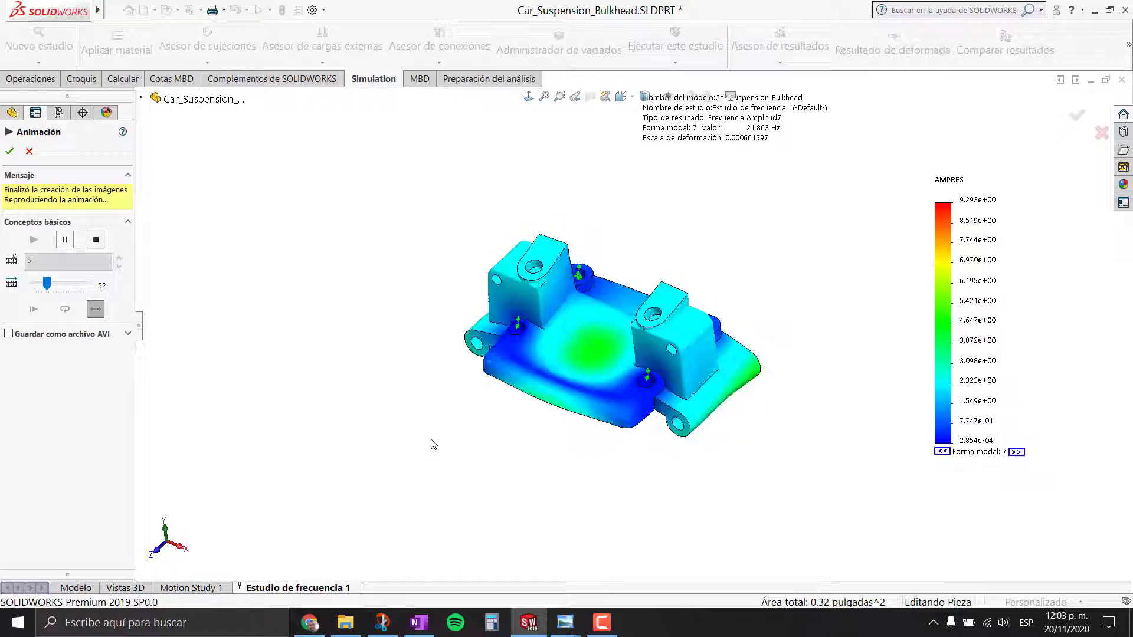
middle_drag(361, 293, 366, 369)
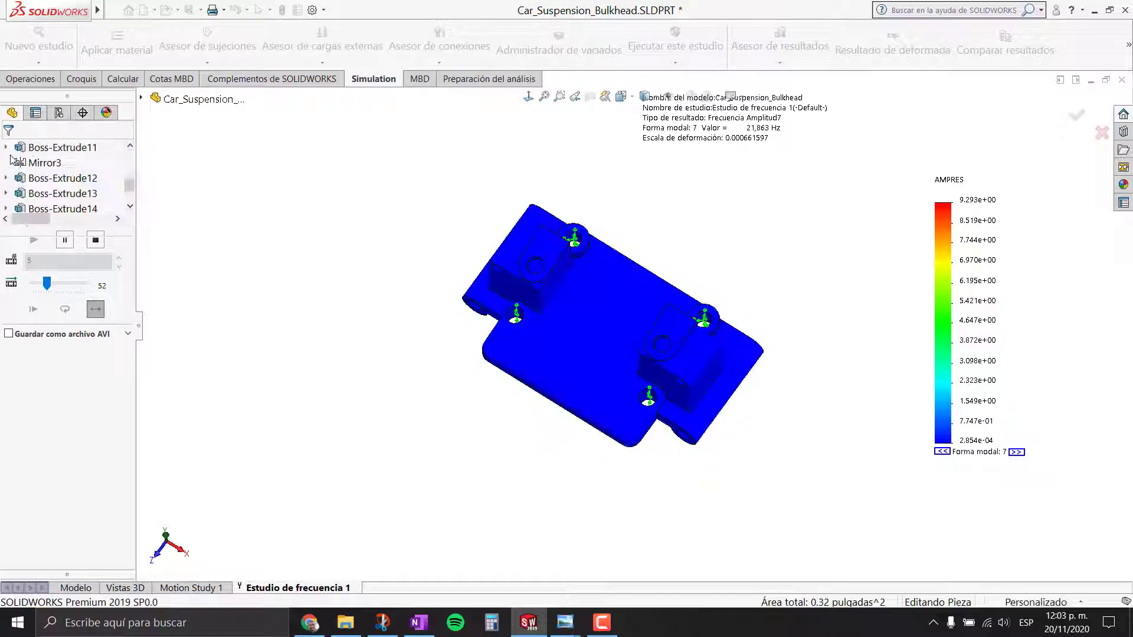
key(Escape)
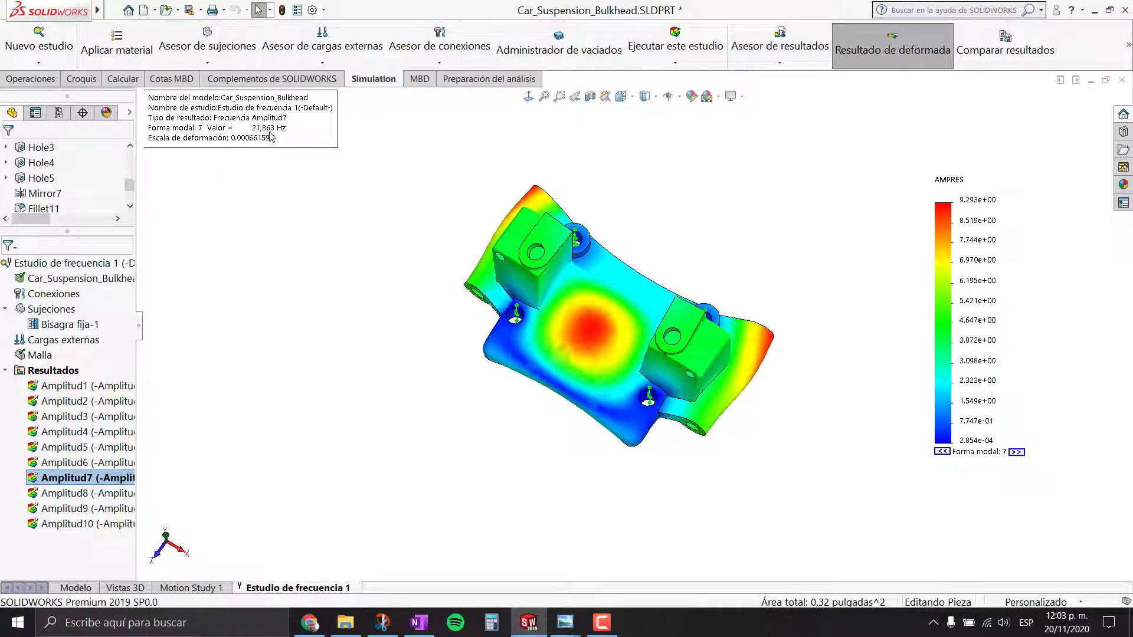
Step: Display the Amplitud8, Amplitud9 and Amplitud10 plots in turn, ending on mode 10 at 25,620 Hz
mouse_move(361, 463)
middle_down()
mouse_move(296, 299)
mouse_move(371, 363)
middle_up()
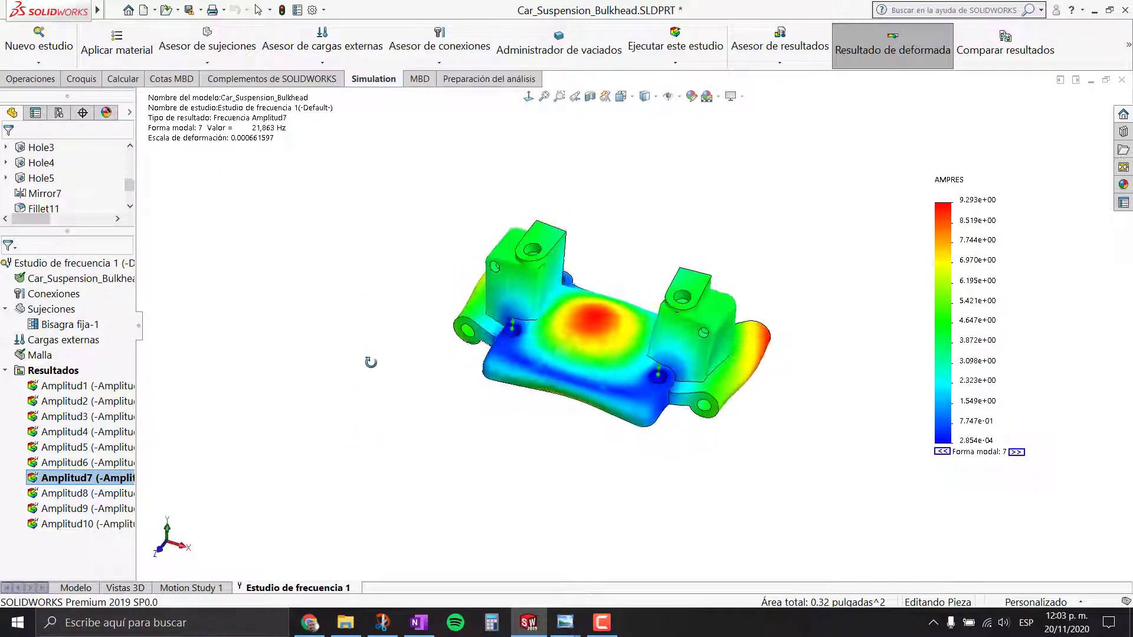
double_click(87, 495)
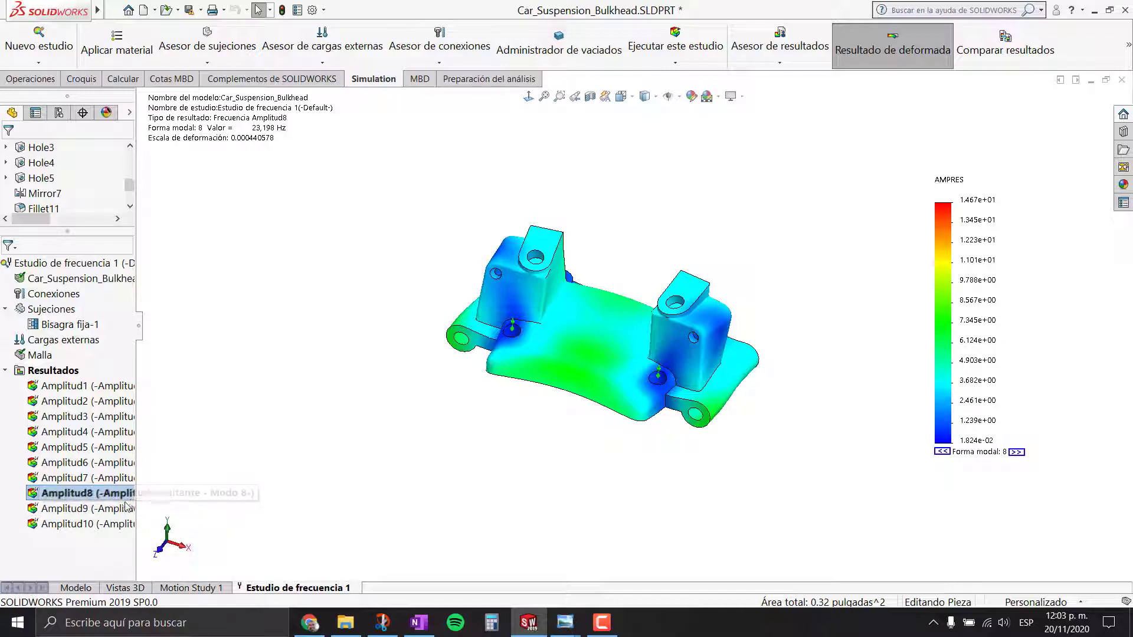
double_click(99, 508)
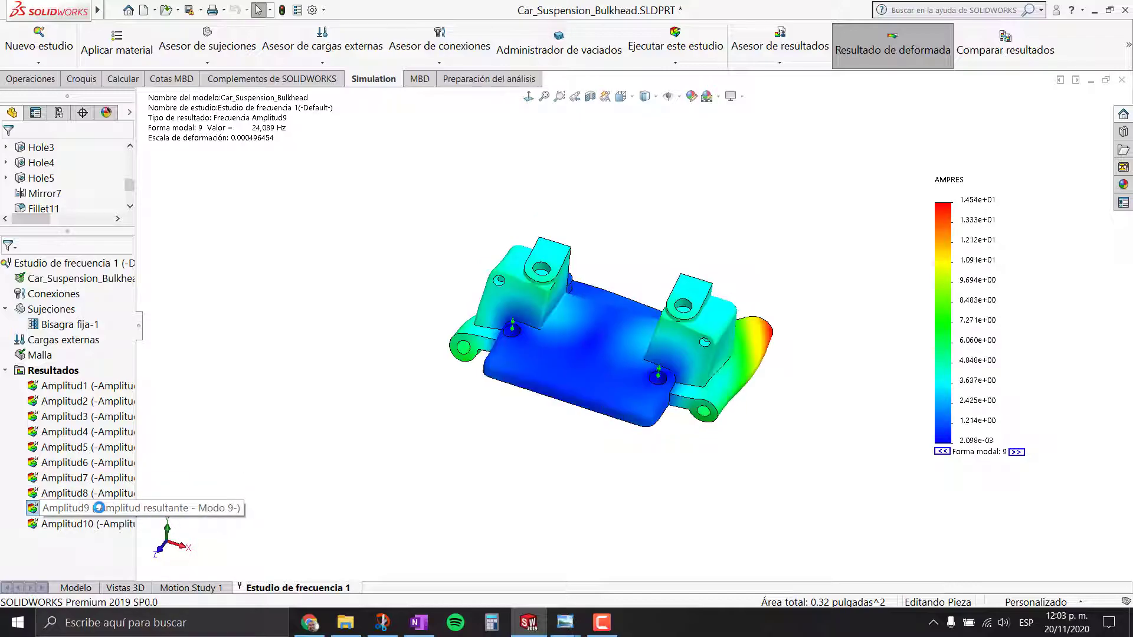
double_click(84, 525)
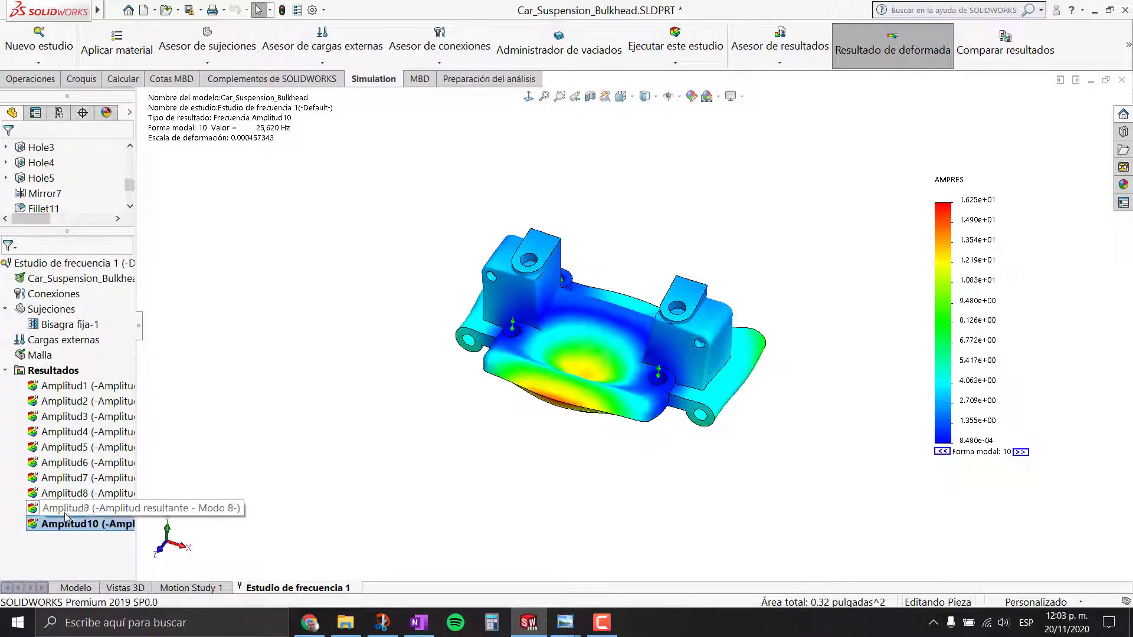
right_click(71, 526)
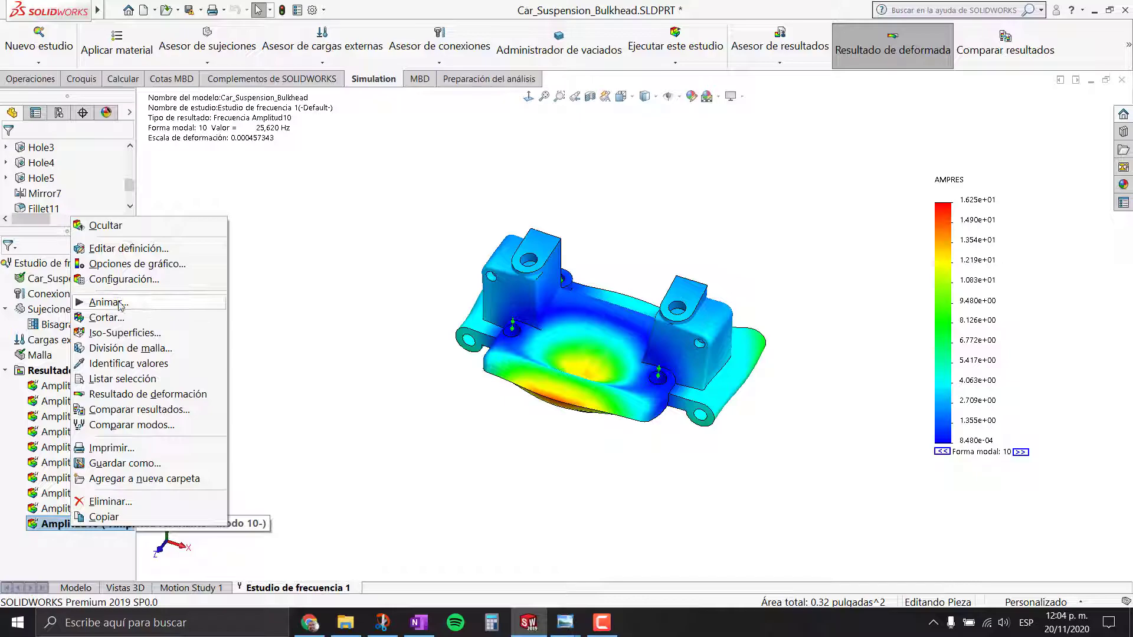
click(101, 302)
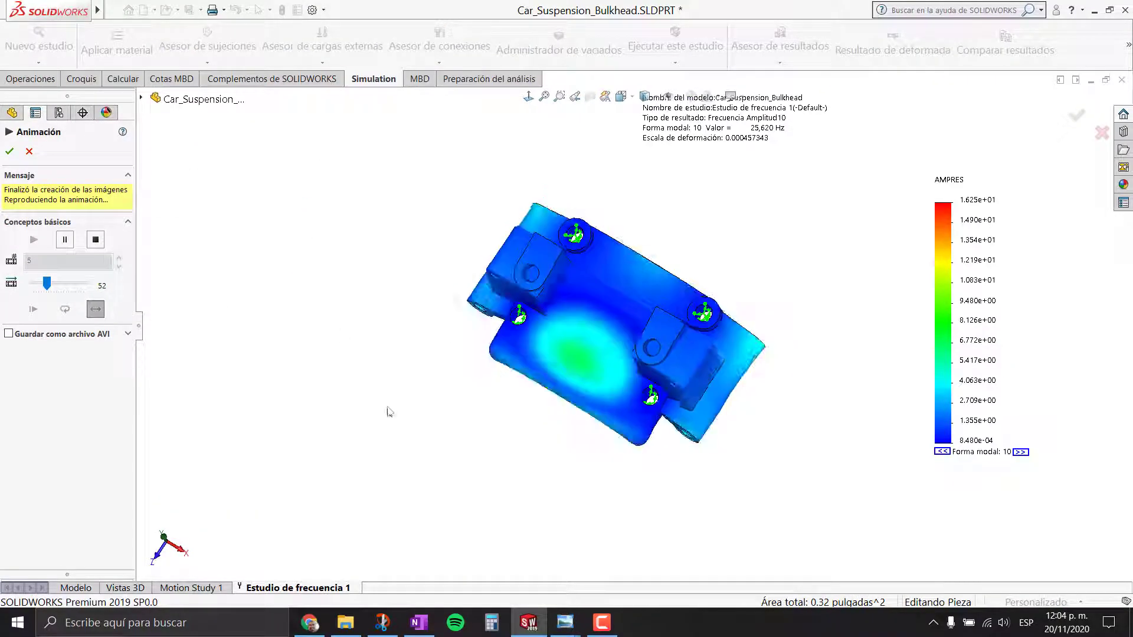
mouse_move(380, 372)
middle_down()
mouse_move(383, 238)
mouse_move(364, 243)
mouse_move(397, 197)
mouse_move(377, 245)
middle_up()
key(Escape)
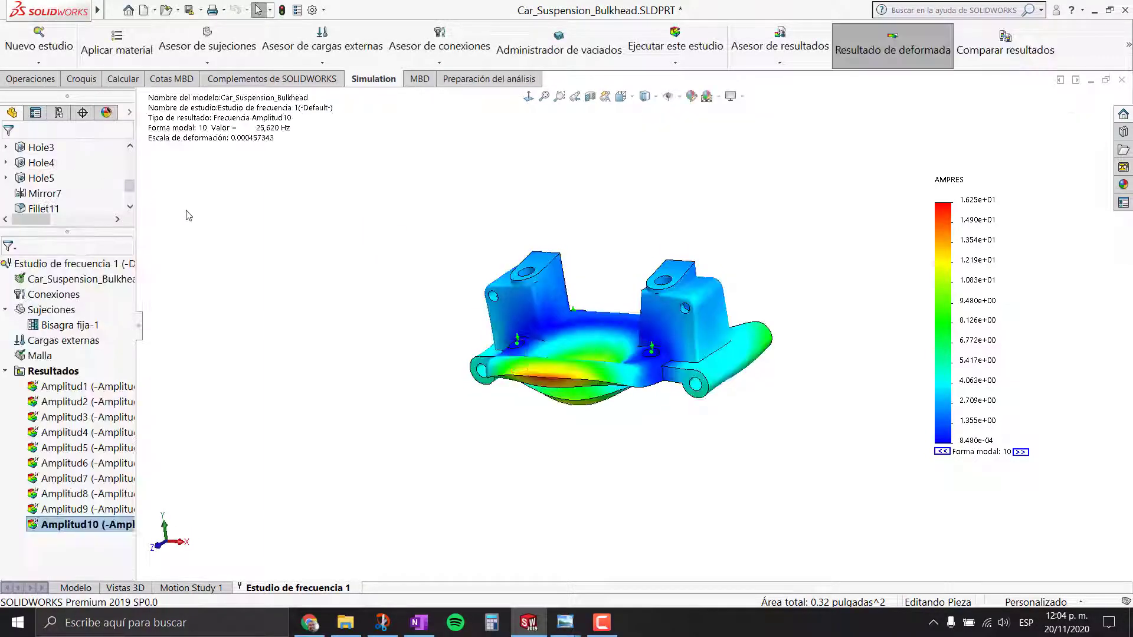